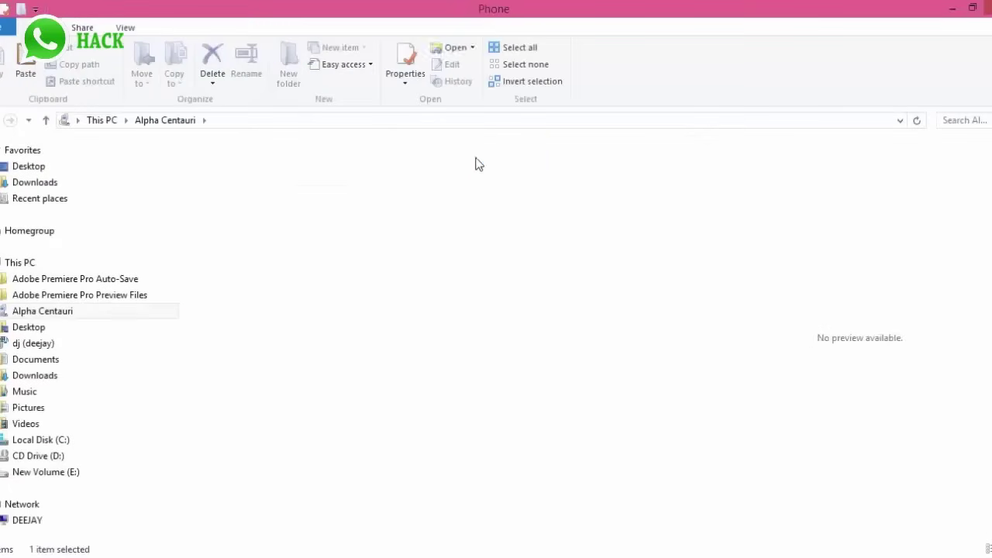
# Step: Open the phone's WhatsApp > Databases folder and copy all ten msgstore .crypt8 files
pyautogui.write('whatsapp')
pyautogui.press('Return')
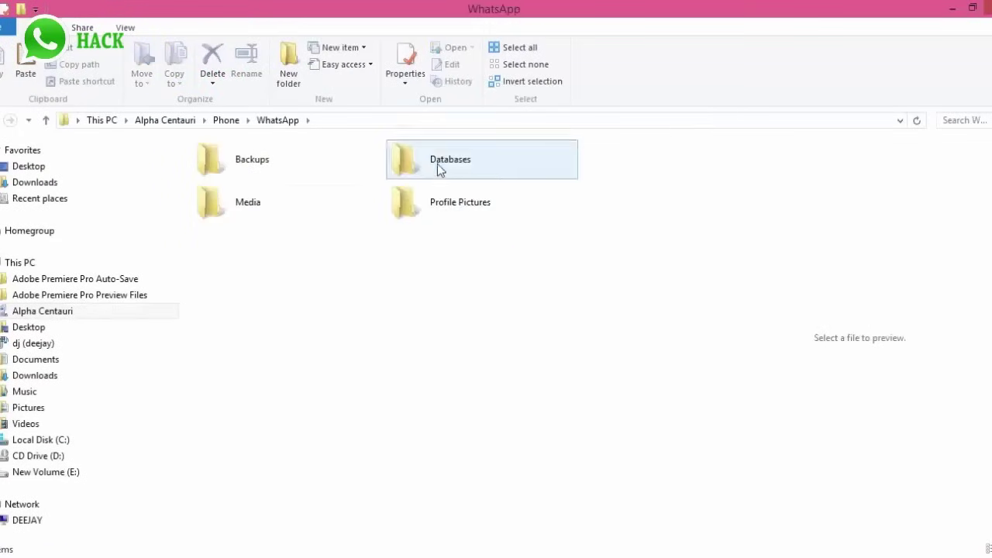
pyautogui.doubleClick(437, 163)
pyautogui.hotkey('ctrl', 'a')
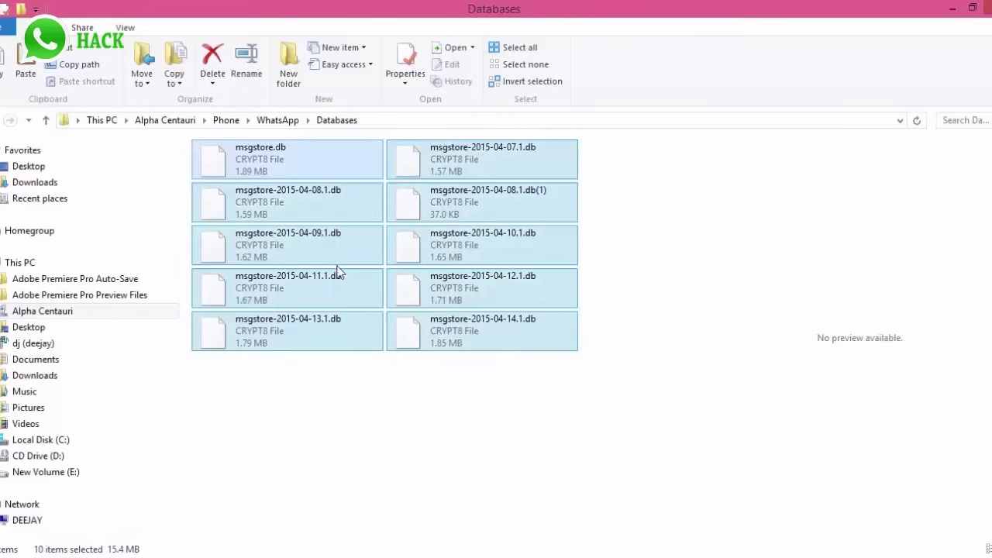
pyautogui.rightClick(334, 263)
pyautogui.click(354, 296)
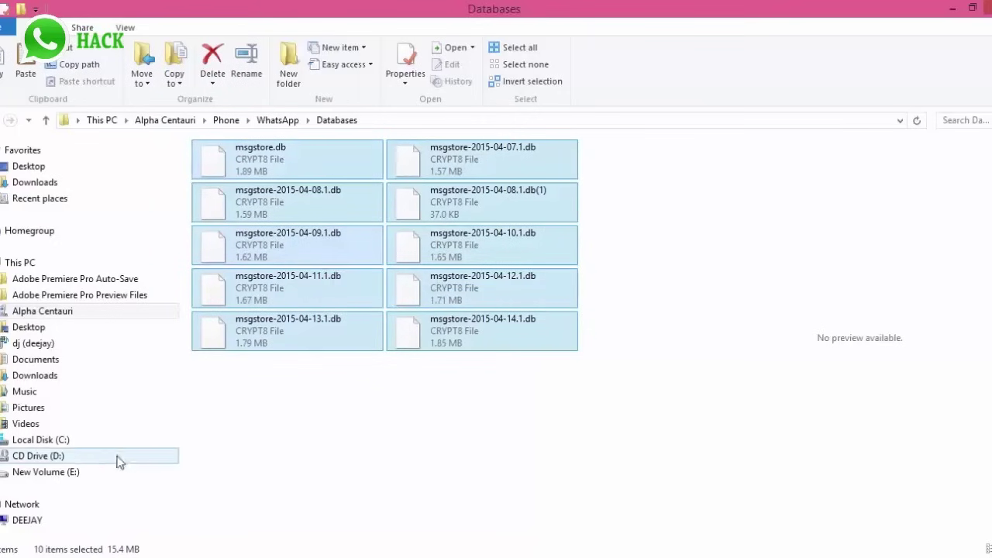
# Step: Create a new folder named 'whatsapp encrypt' on New Volume (E:)
pyautogui.click(77, 472)
pyautogui.scroll(-3, 350, 394)
pyautogui.click(288, 74)
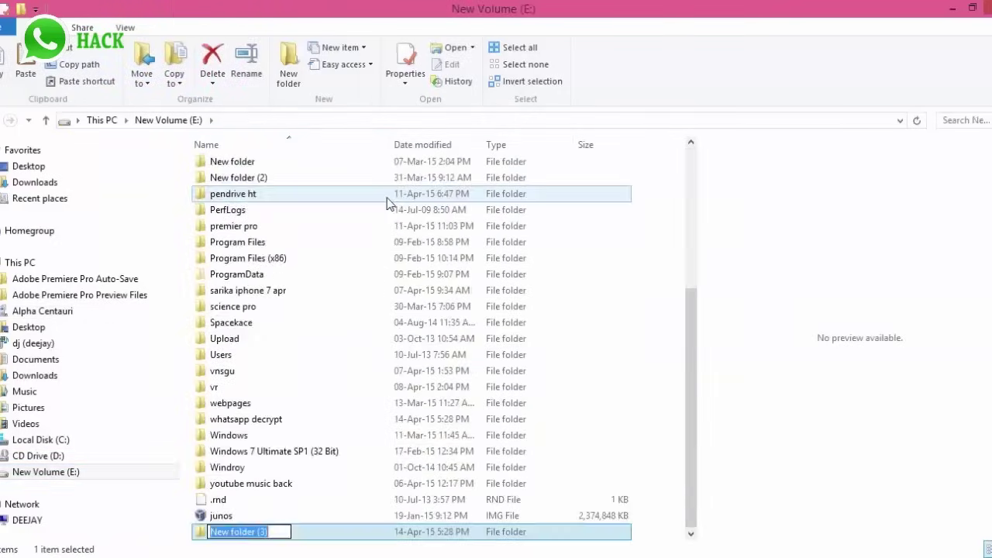
pyautogui.write('whatsapp encryp')
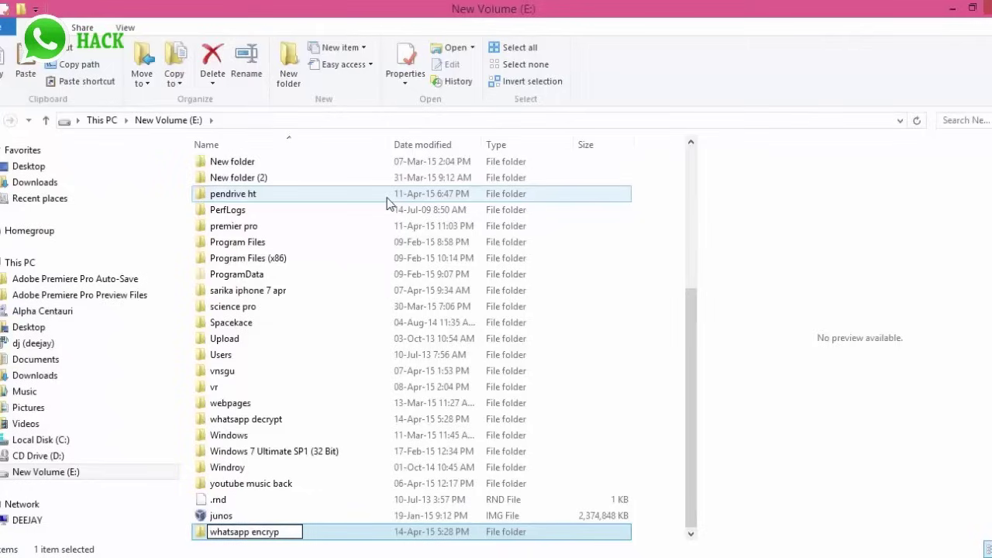
pyautogui.write('t')
pyautogui.press('Return')
# Step: Paste the database files into 'whatsapp encrypt' and try opening the 2015-04-08 backup
pyautogui.doubleClick(290, 533)
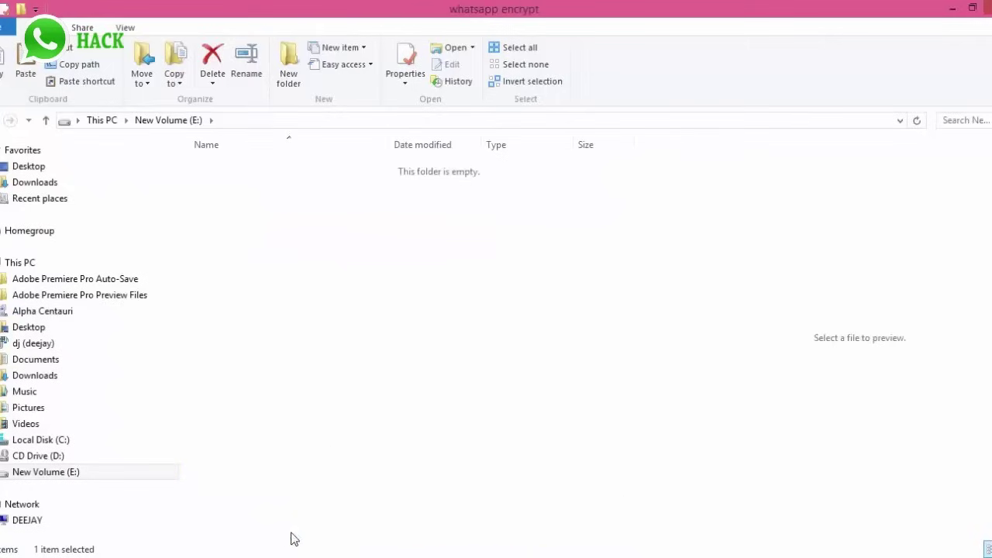
pyautogui.hotkey('ctrl', 'v')
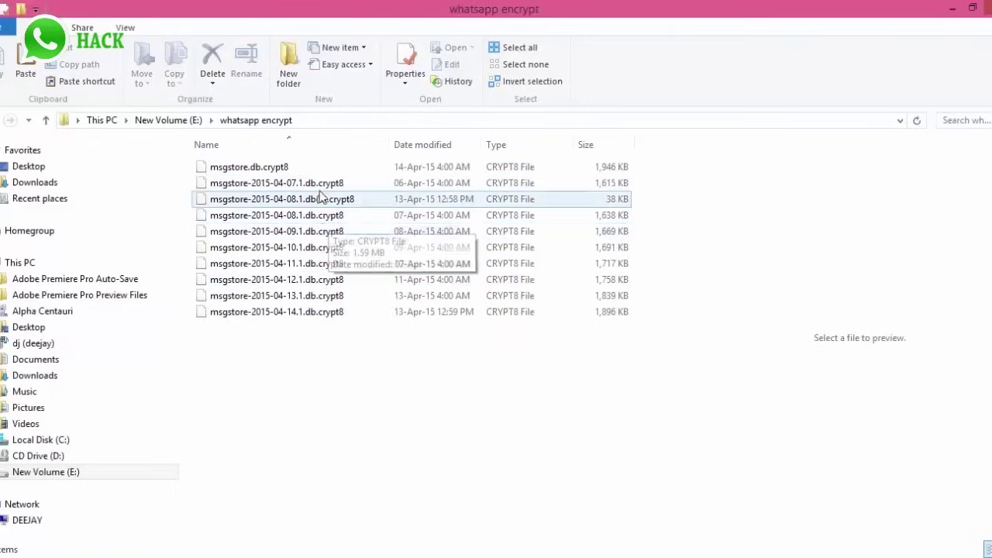
pyautogui.click(317, 220)
pyautogui.doubleClick(319, 224)
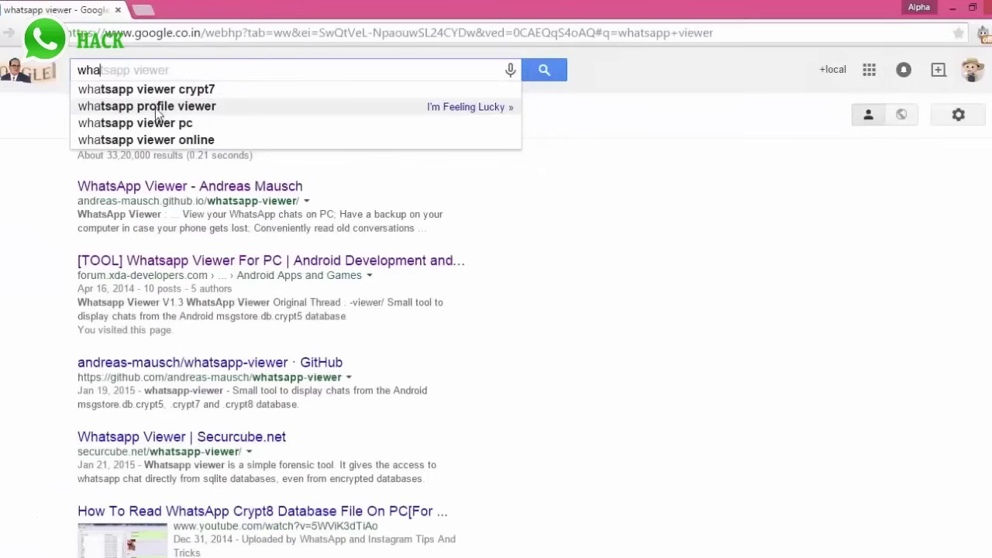
# Step: Search 'whatsapp viewer', open the project page and reach its v1.8 release download page
pyautogui.write('tsapp')
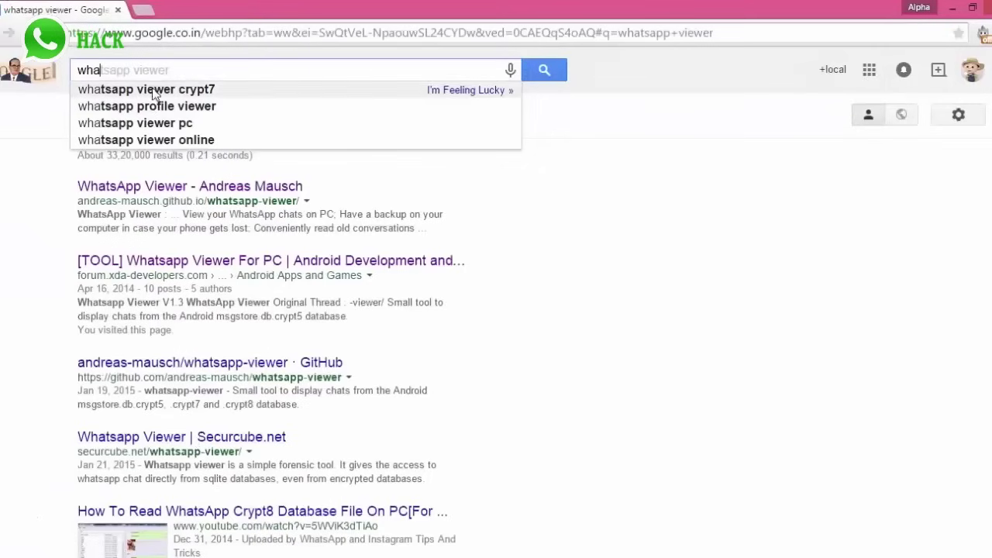
pyautogui.write(' viewer')
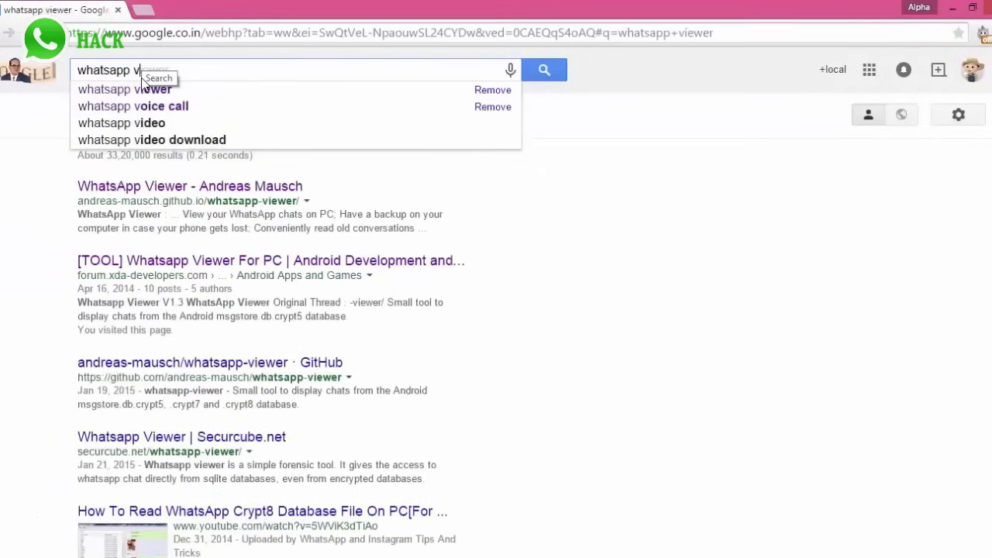
pyautogui.press('Return')
pyautogui.click(209, 187)
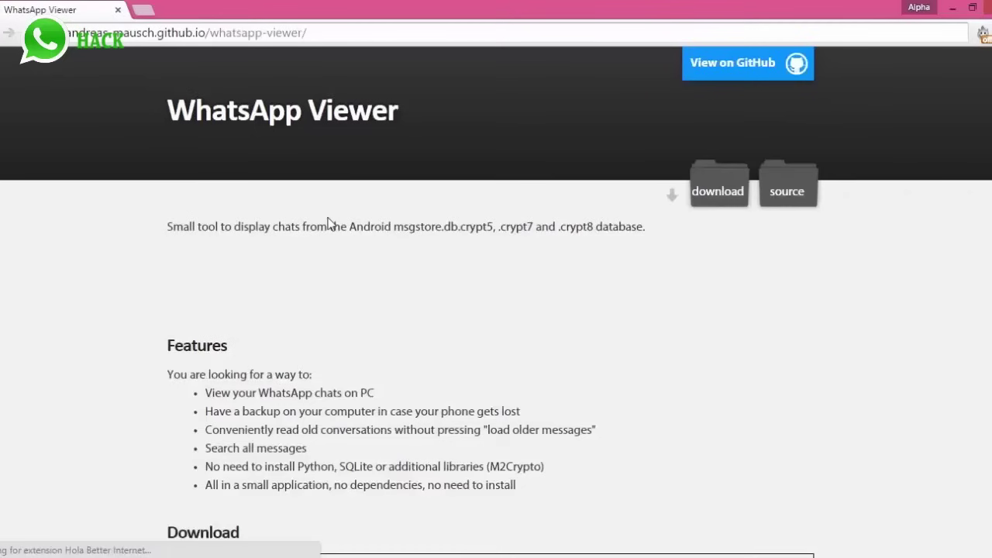
pyautogui.scroll(-4, 328, 223)
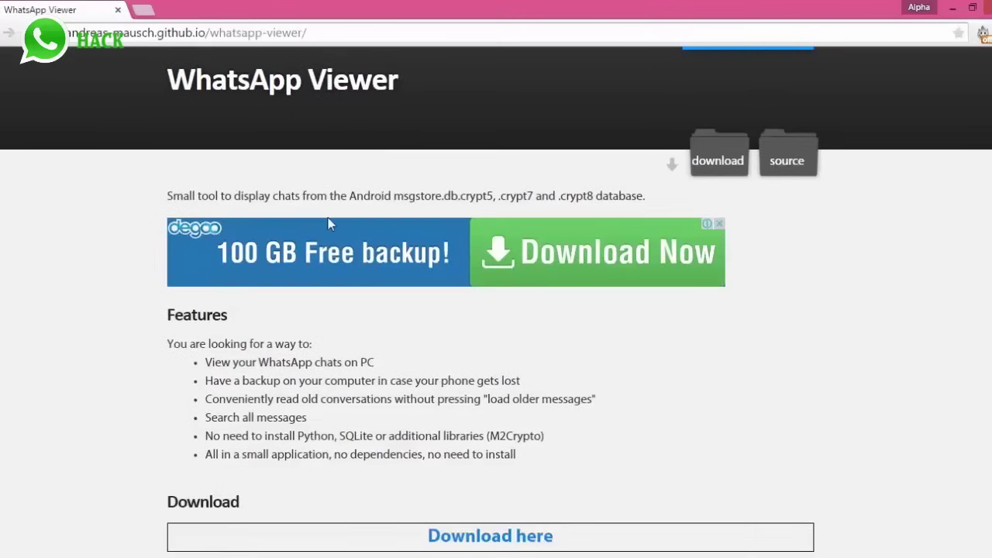
pyautogui.scroll(-2, 329, 223)
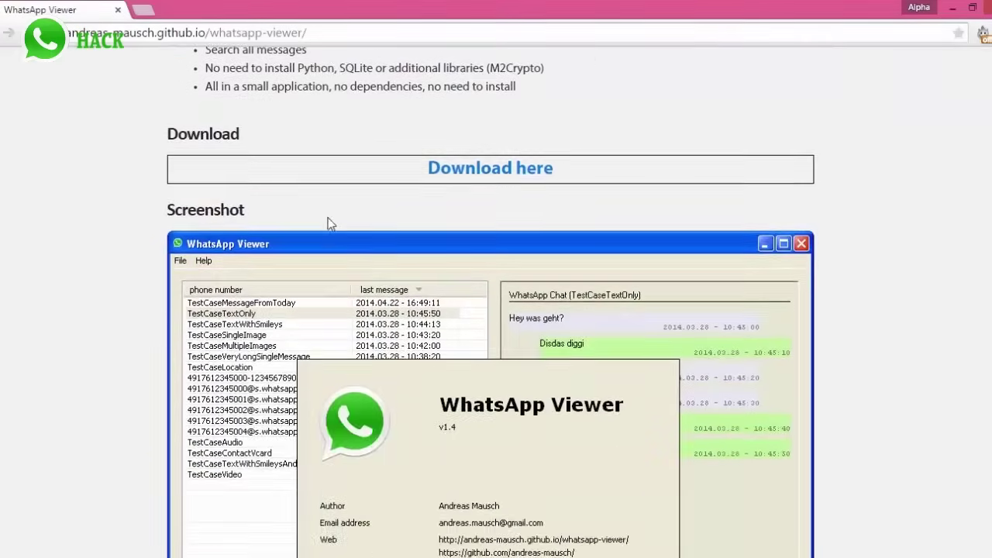
pyautogui.scroll(-1, 433, 180)
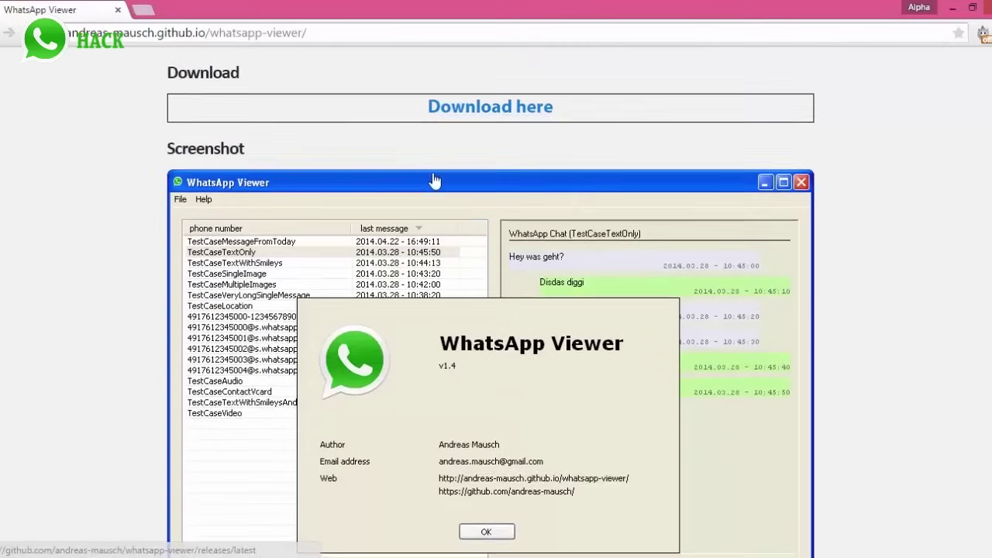
pyautogui.click(518, 81)
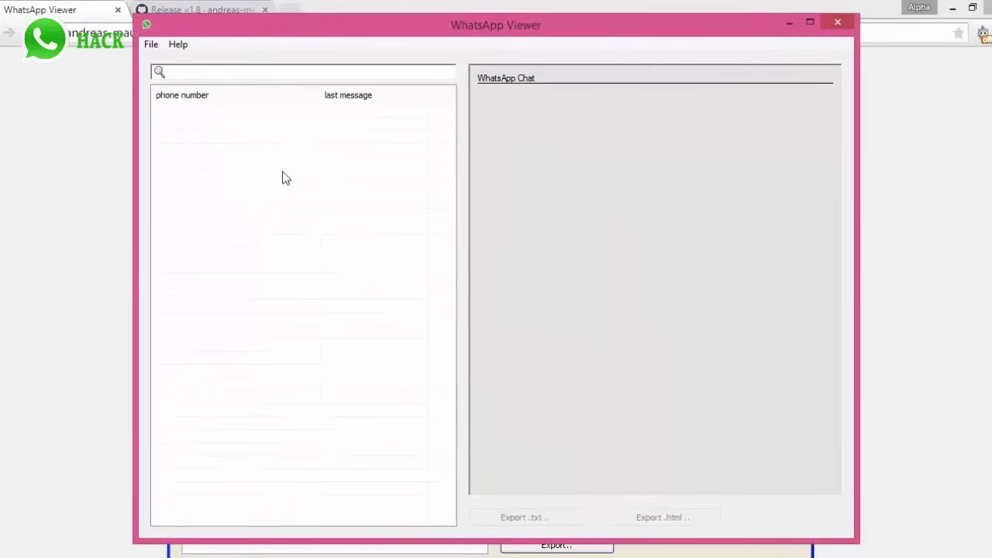
# Step: Open WhatsApp Viewer's Decrypt .crypt8 dialog and browse for the database file
pyautogui.click(151, 45)
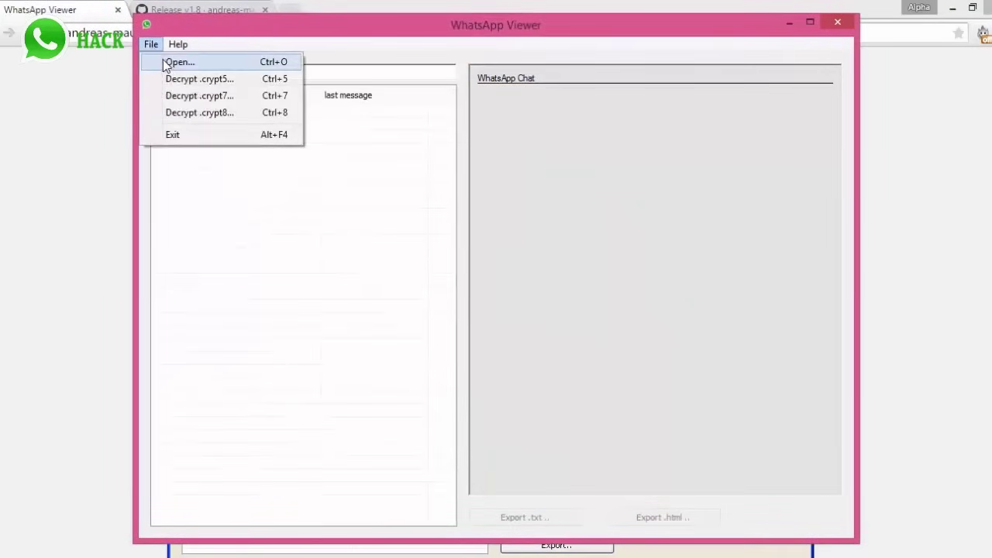
pyautogui.click(192, 114)
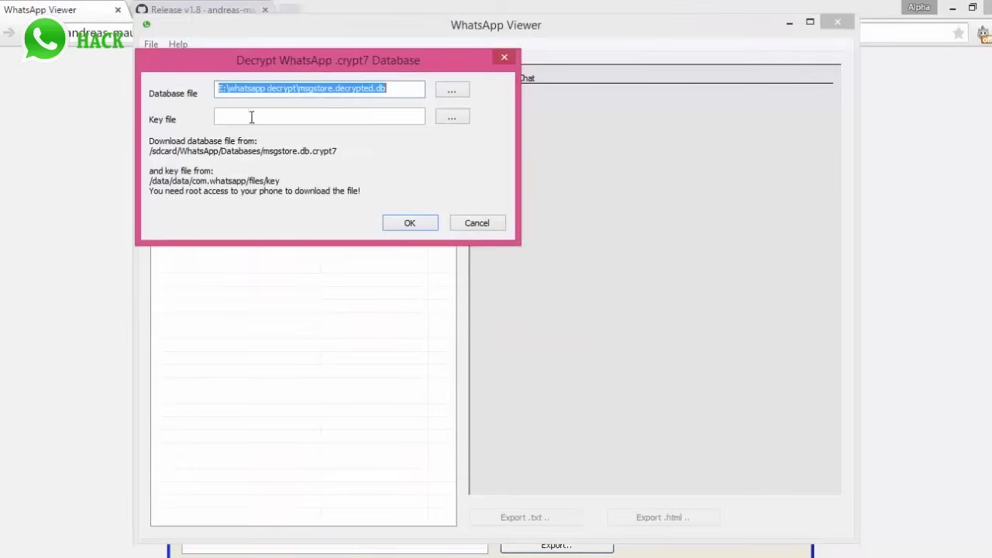
pyautogui.click(454, 91)
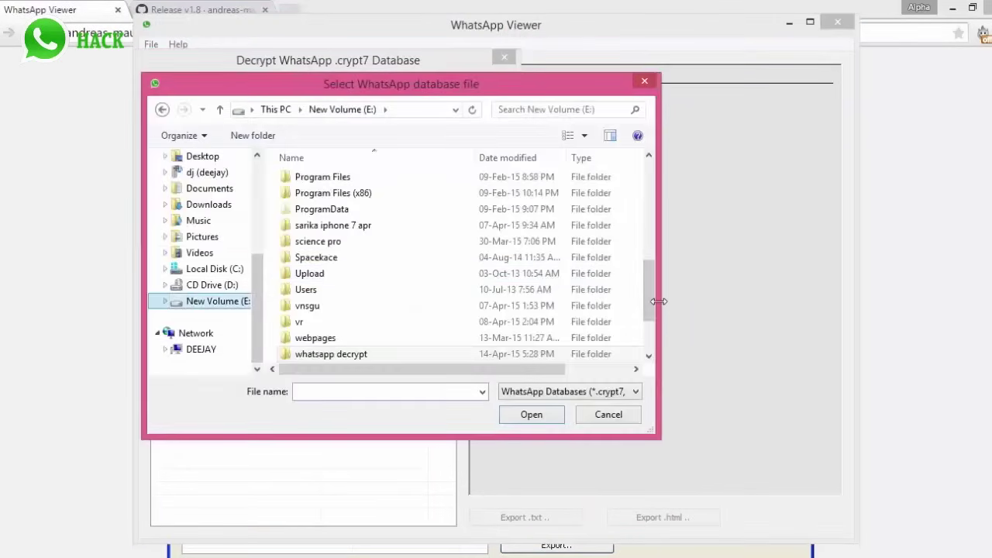
# Step: Choose the 2015-04-07 backup from 'whatsapp encrypt', then begin filling the Key file field
pyautogui.moveTo(652, 303); pyautogui.dragTo(650, 315)
pyautogui.doubleClick(380, 311)
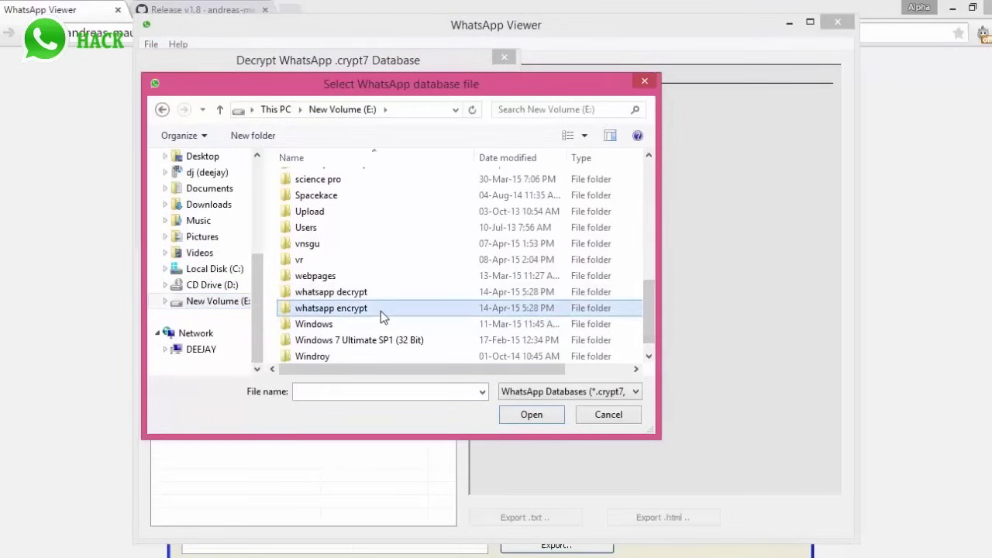
pyautogui.click(382, 314)
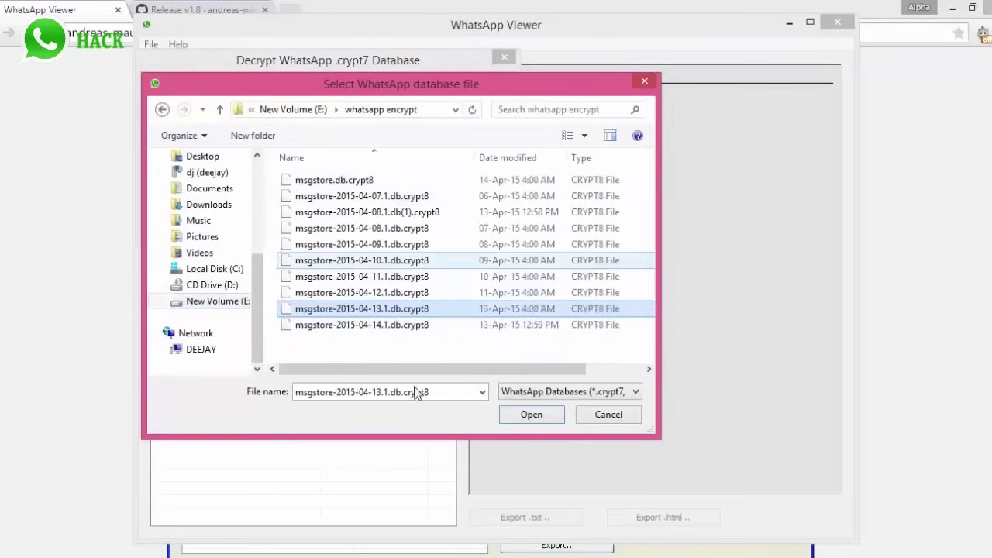
pyautogui.click(420, 196)
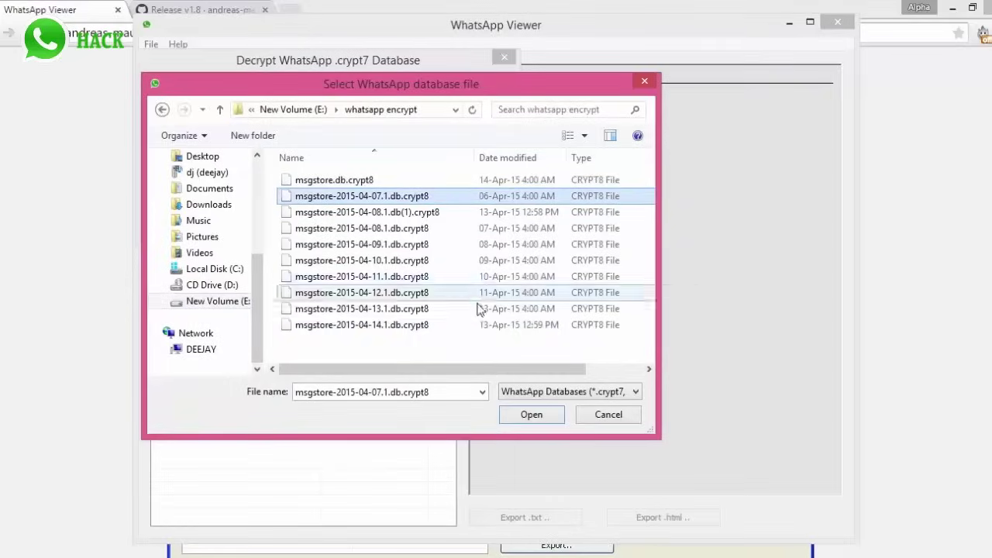
pyautogui.click(529, 419)
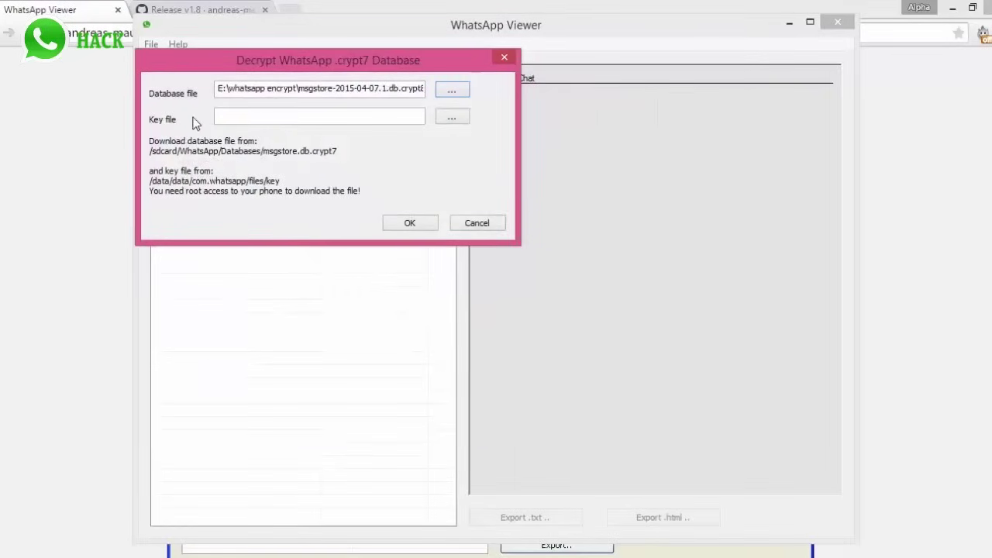
pyautogui.click(334, 117)
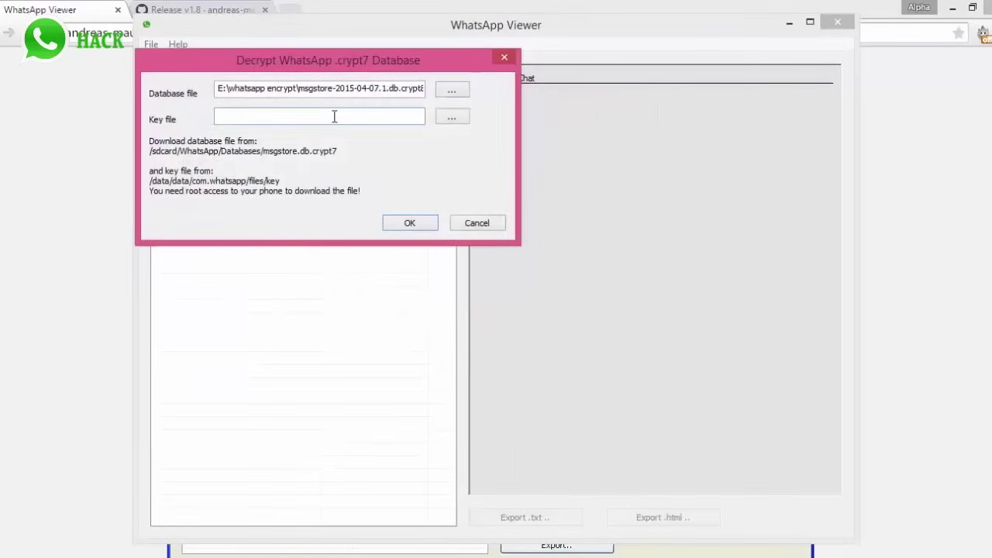
pyautogui.write('???')
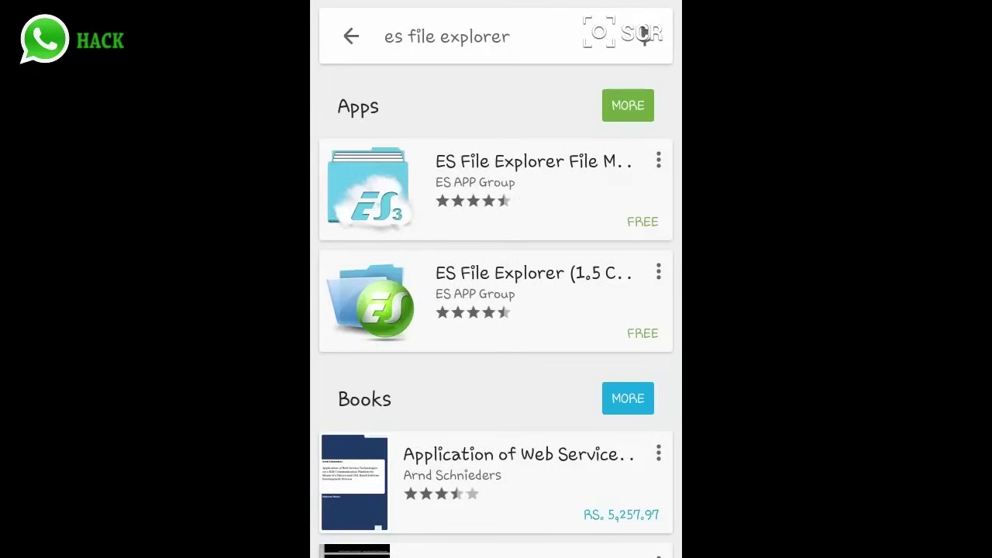
# Step: Open the ES File Explorer File Manager listing in Play Store and launch it
pyautogui.click(659, 161)
pyautogui.click(511, 206)
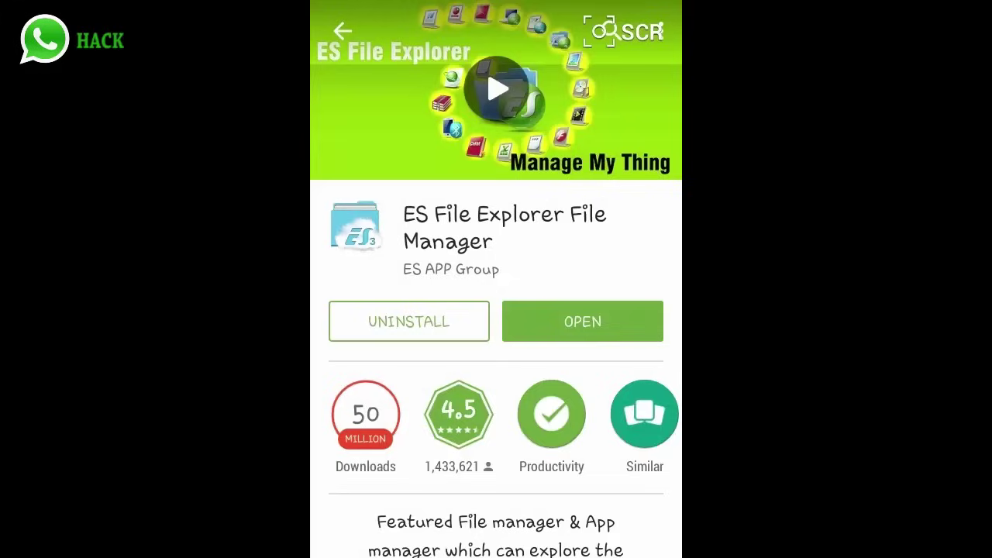
pyautogui.click(582, 321)
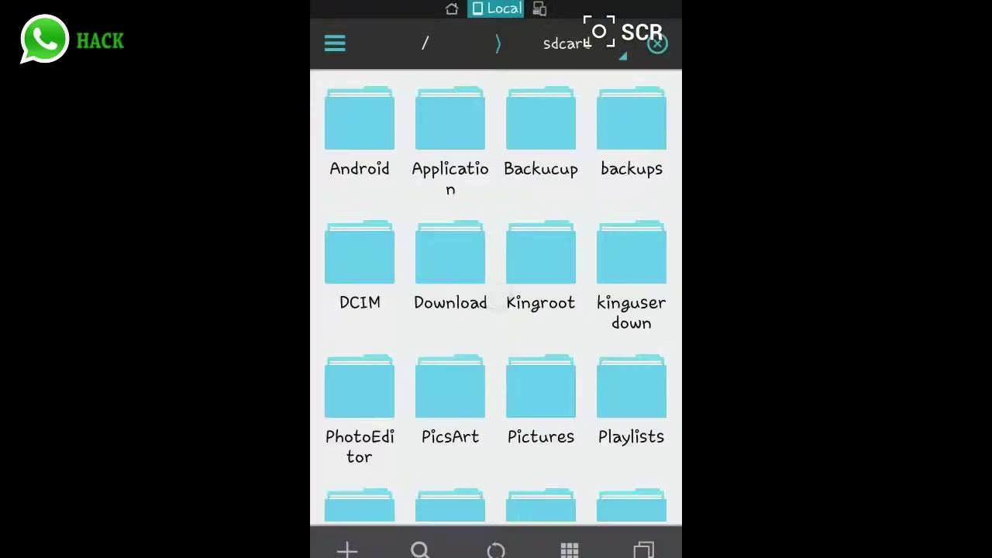
# Step: Turn on Root Explorer in ES File Explorer and grant root permission
pyautogui.click(334, 43)
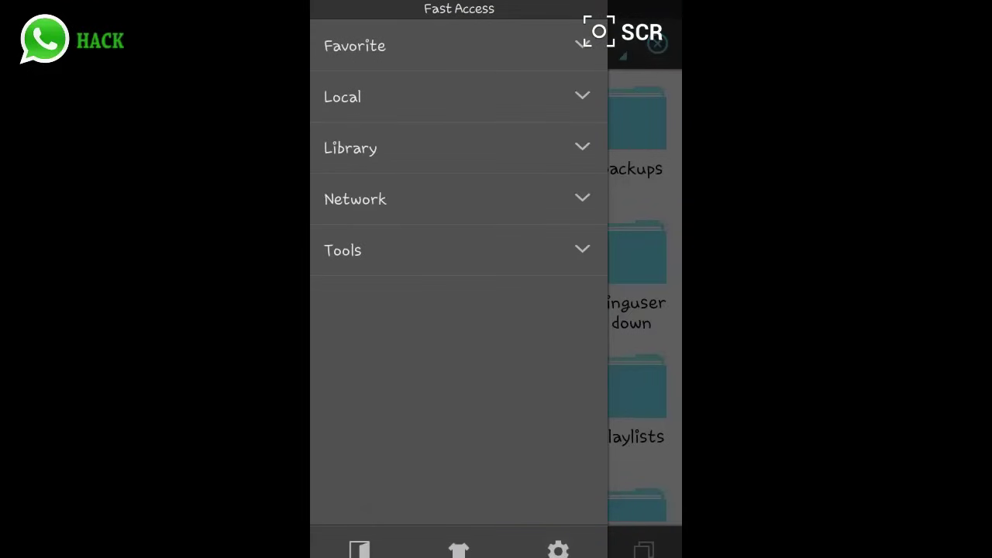
pyautogui.click(342, 233)
pyautogui.scroll(-5, 459, 310)
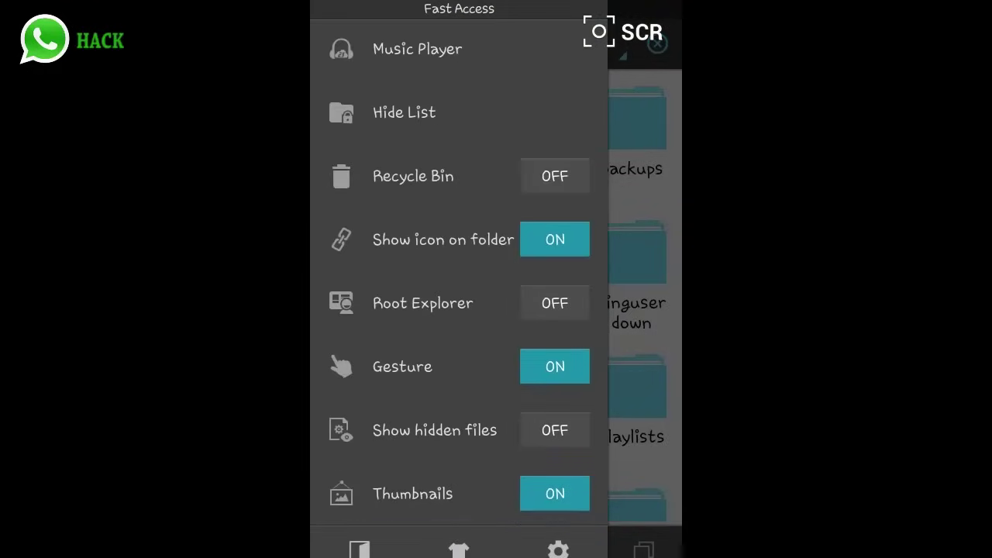
pyautogui.click(555, 303)
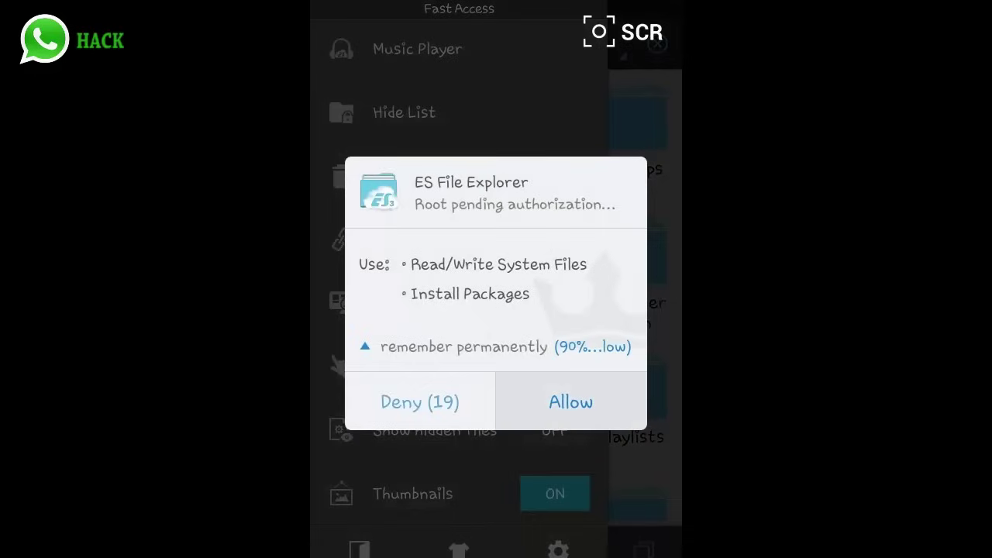
pyautogui.click(571, 402)
pyautogui.scroll(5, 459, 271)
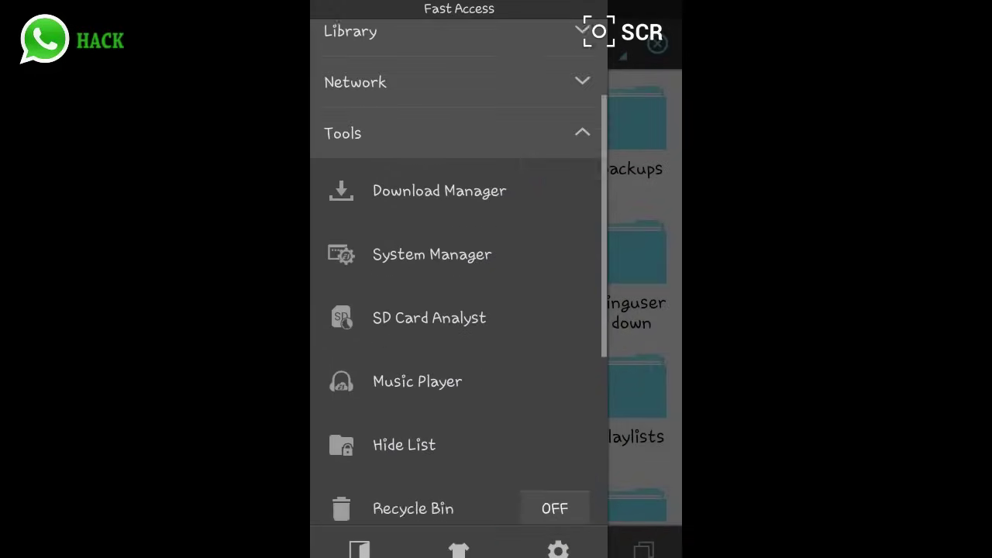
pyautogui.click(458, 155)
# Step: Navigate Local > Device > data > data to the com.whatsapp folder
pyautogui.click(459, 97)
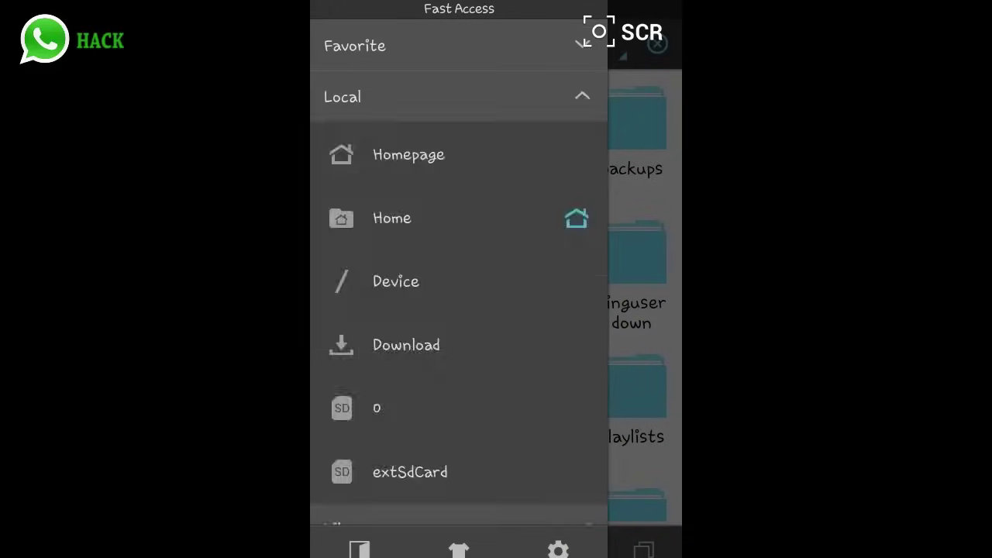
pyautogui.click(395, 282)
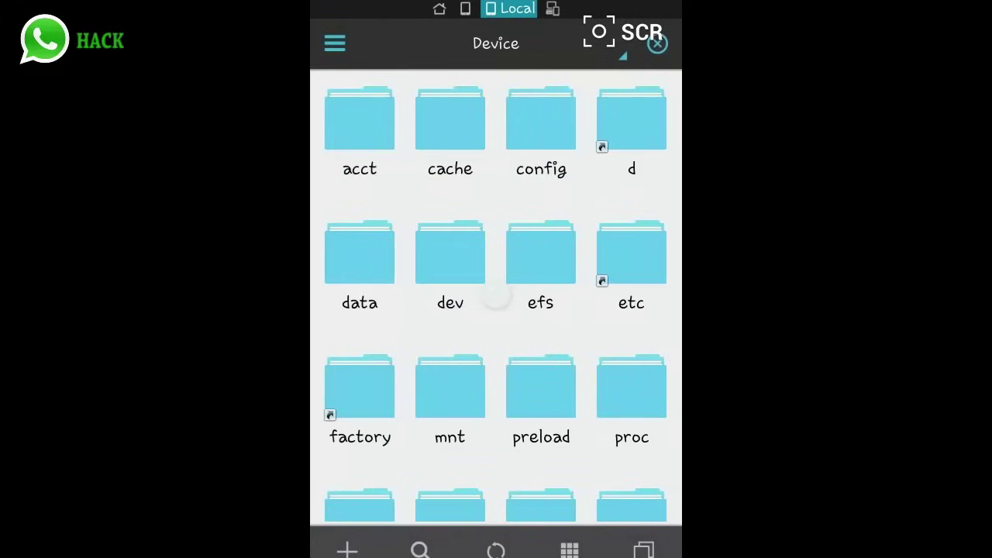
pyautogui.click(360, 256)
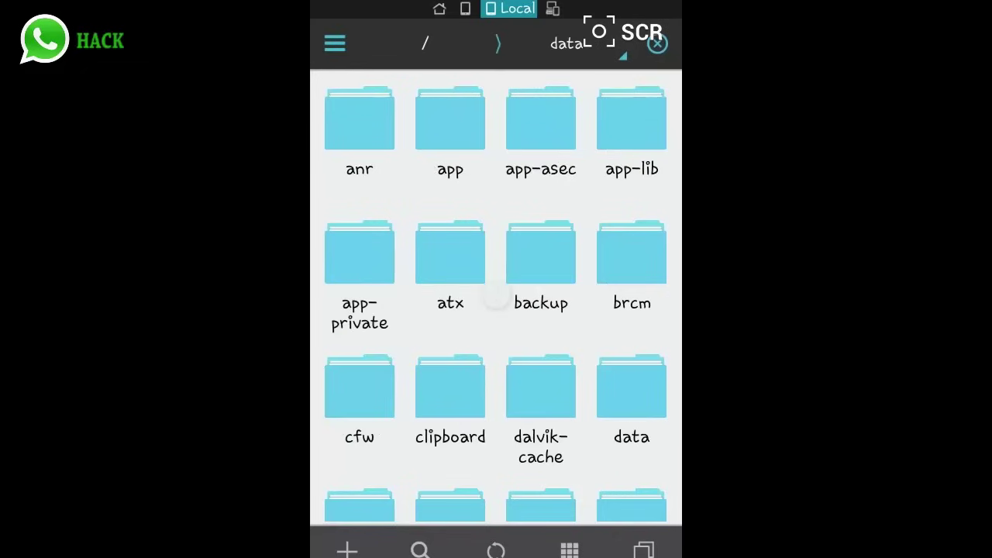
pyautogui.click(632, 396)
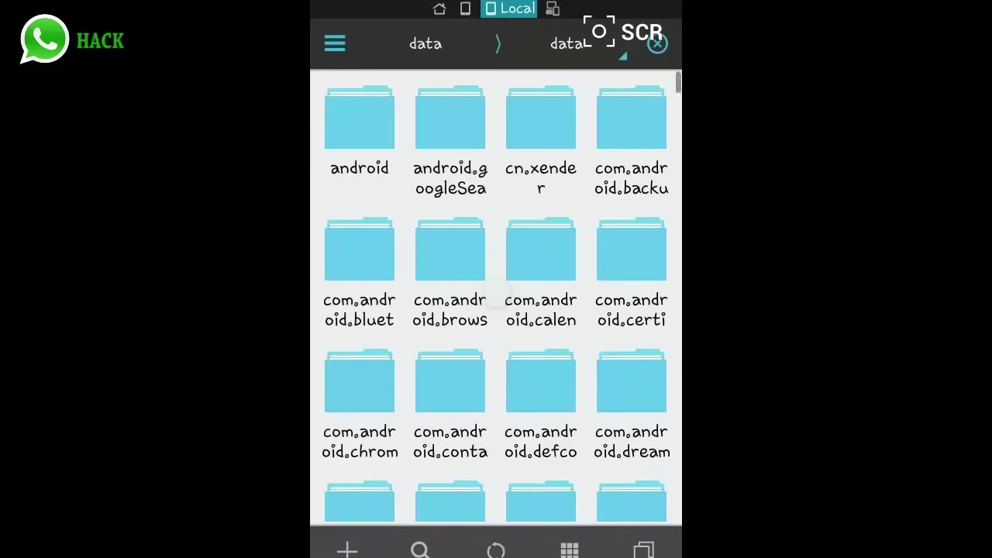
pyautogui.scroll(-5, 496, 294)
pyautogui.scroll(-10, 496, 298)
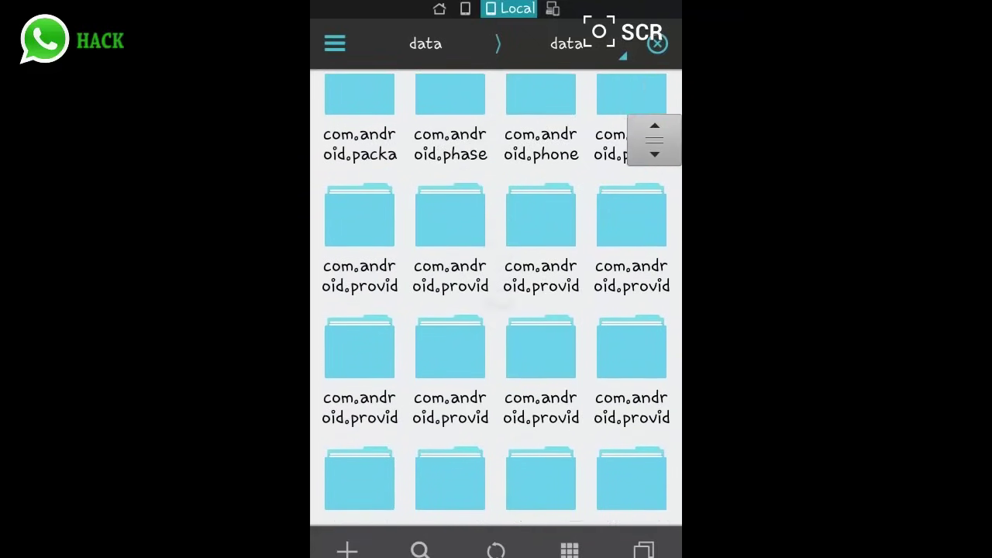
pyautogui.scroll(-10, 496, 294)
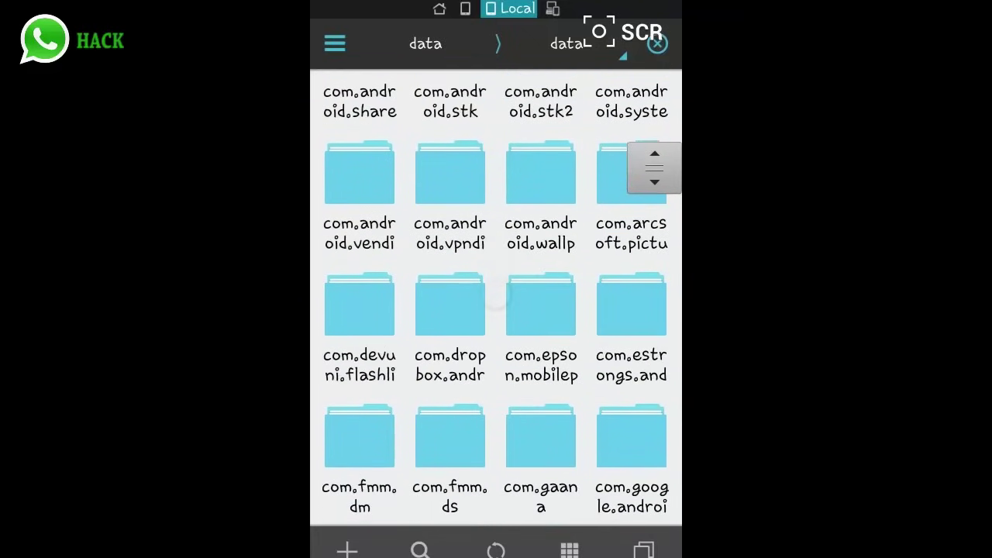
pyautogui.scroll(-2, 496, 295)
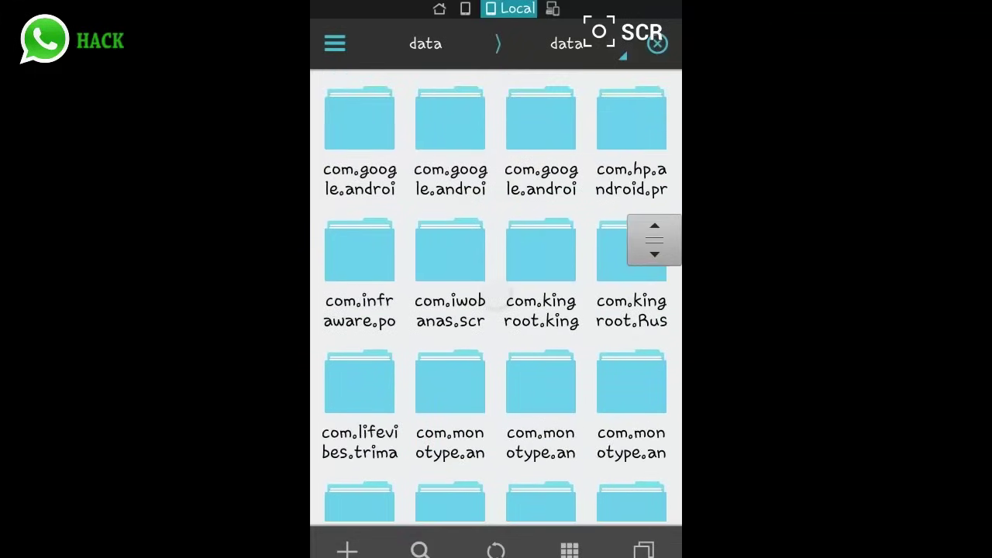
pyautogui.moveTo(654, 240); pyautogui.dragTo(654, 411)
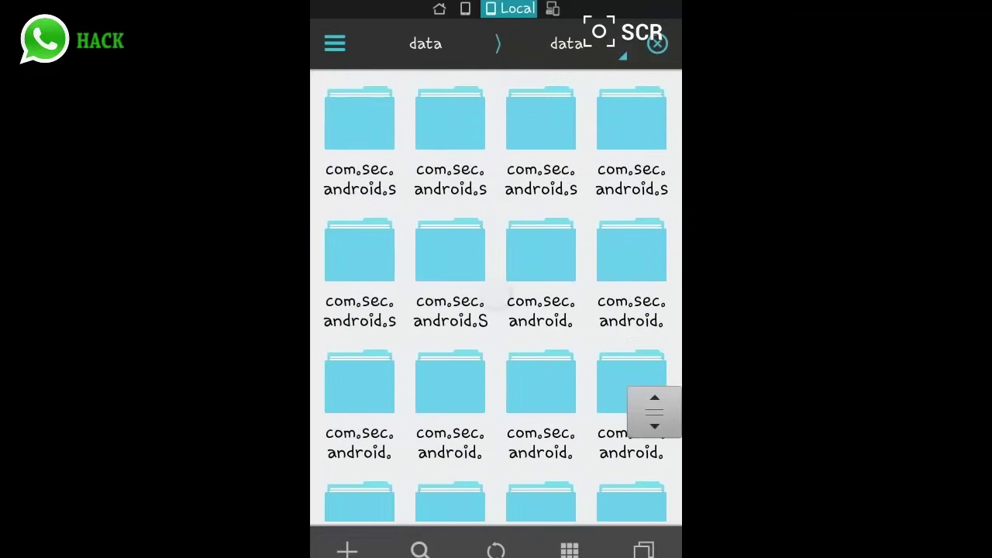
pyautogui.scroll(-8, 496, 295)
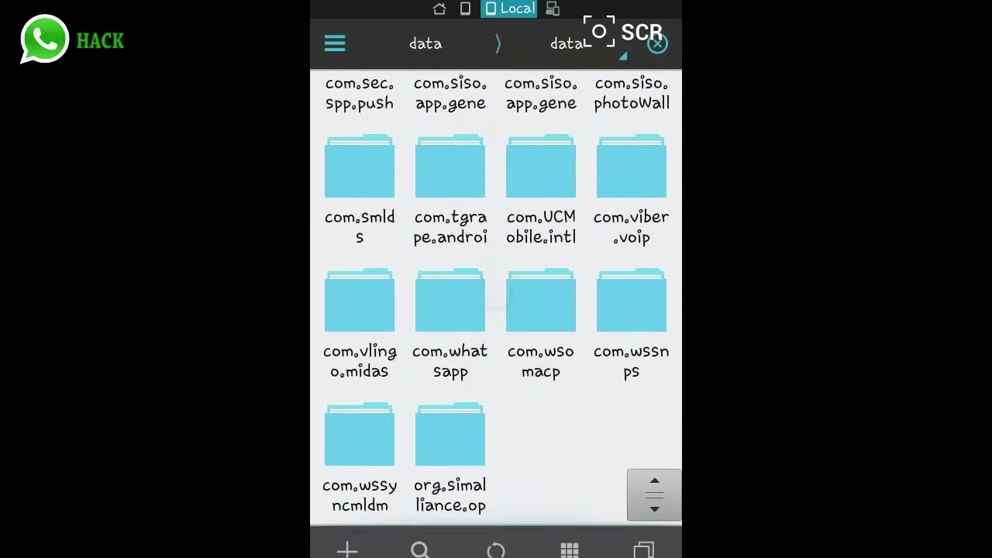
pyautogui.click(451, 310)
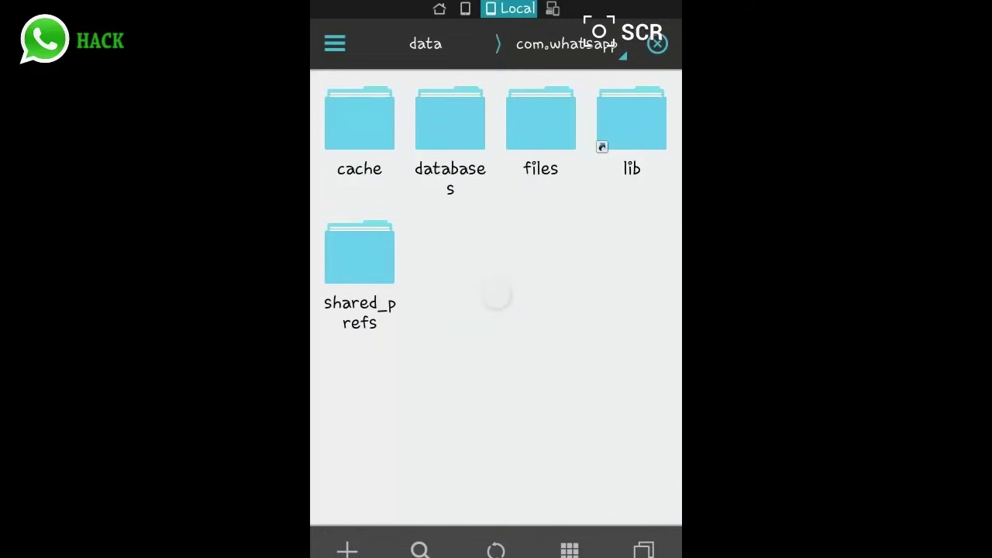
# Step: Copy the key file from com.whatsapp's files folder onto the extSdCard
pyautogui.click(540, 140)
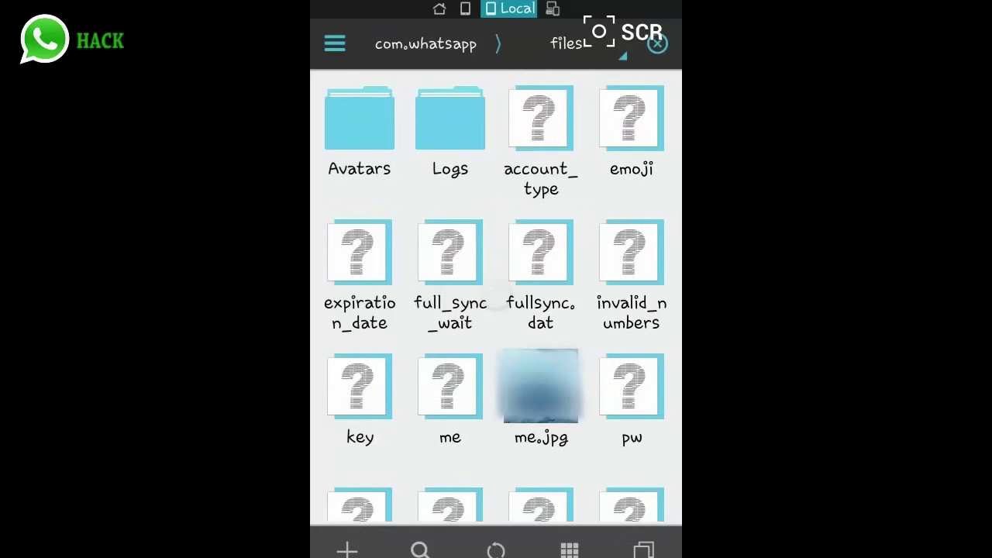
pyautogui.click(360, 403)
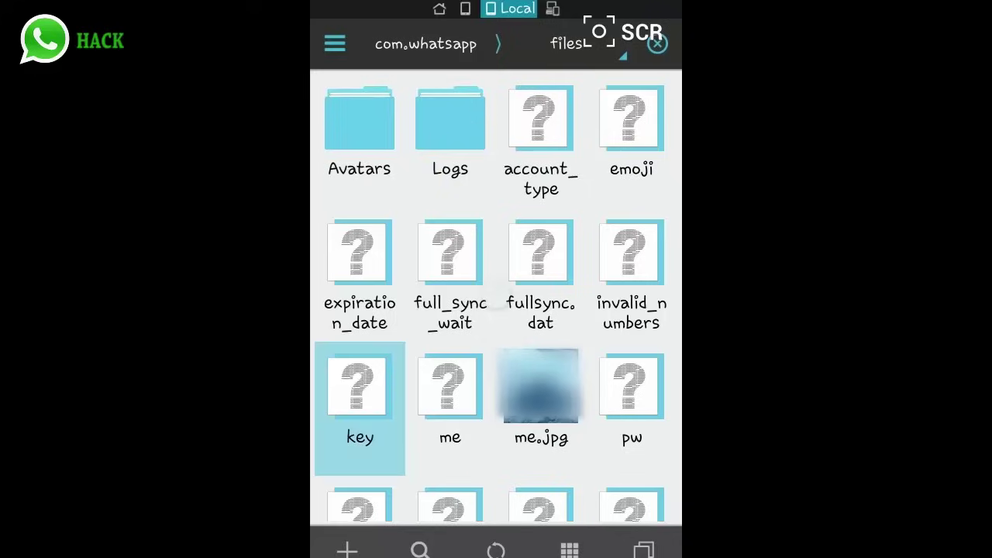
pyautogui.press('Escape')
pyautogui.press('Escape')
pyautogui.click(335, 43)
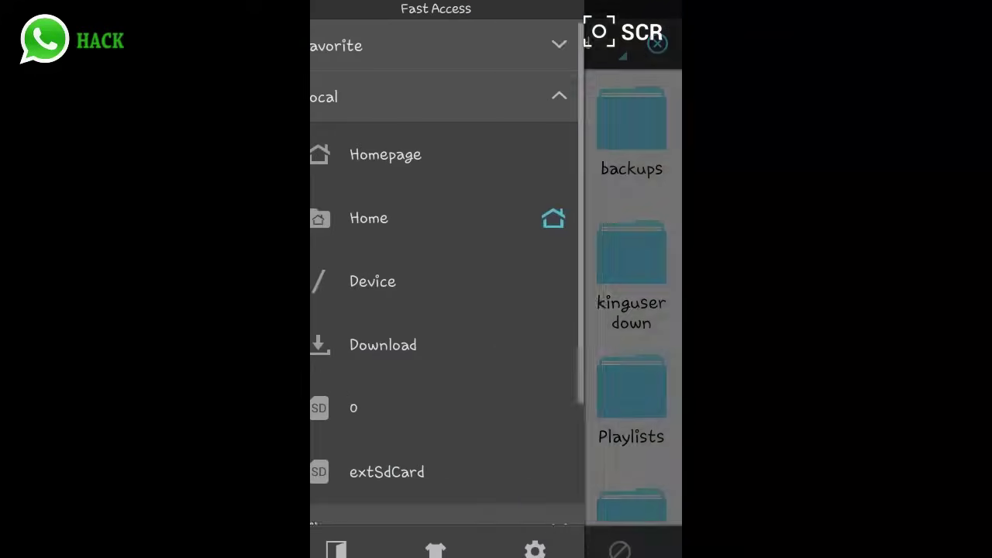
pyautogui.scroll(-3, 446, 310)
pyautogui.click(387, 339)
pyautogui.click(369, 549)
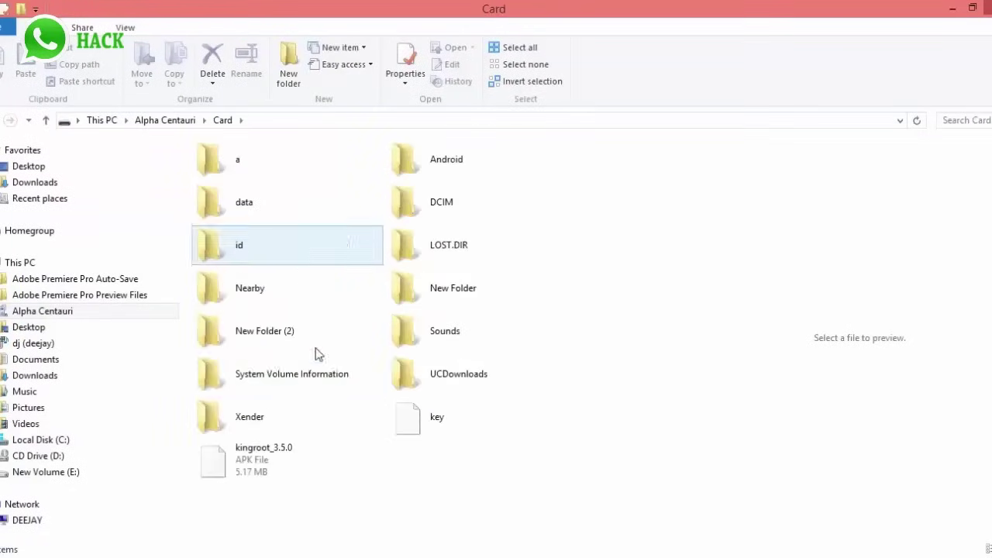
# Step: Paste the key file into the 'whatsapp decrypt' folder on New Volume (E:)
pyautogui.click(414, 419)
pyautogui.click(46, 472)
pyautogui.scroll(-4, 649, 458)
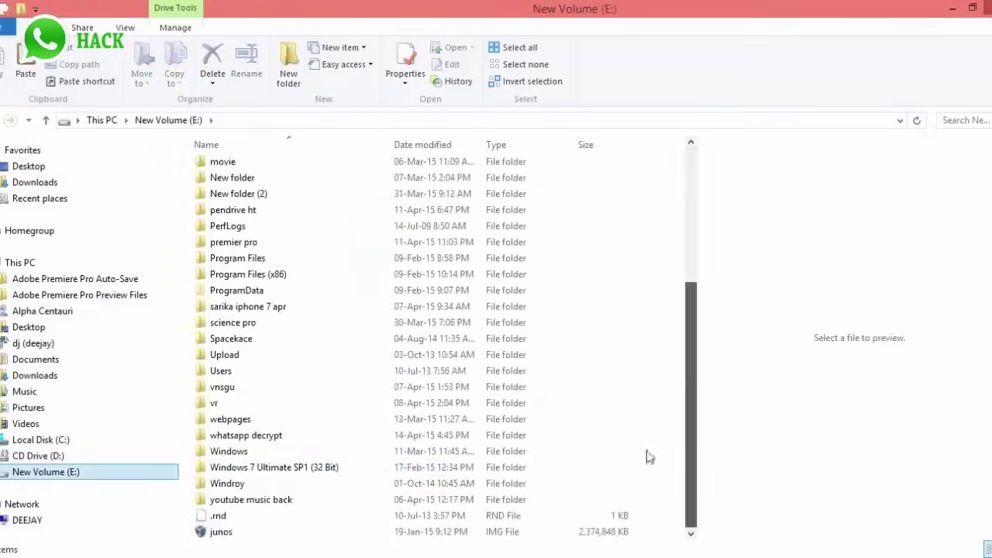
pyautogui.doubleClick(248, 434)
pyautogui.rightClick(324, 391)
pyautogui.click(354, 268)
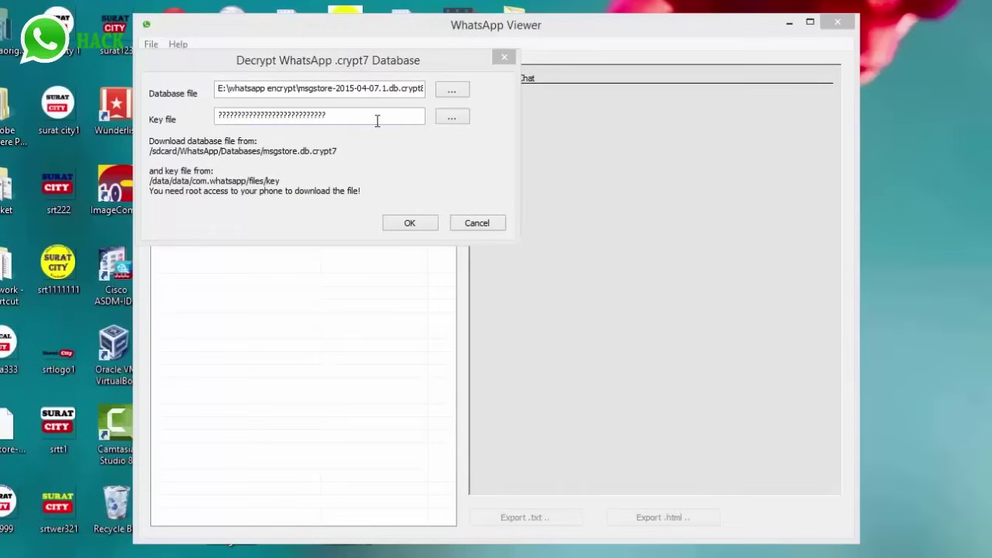
# Step: Clear the placeholder Key file path in the Decrypt dialog and browse for the key
pyautogui.click(362, 115)
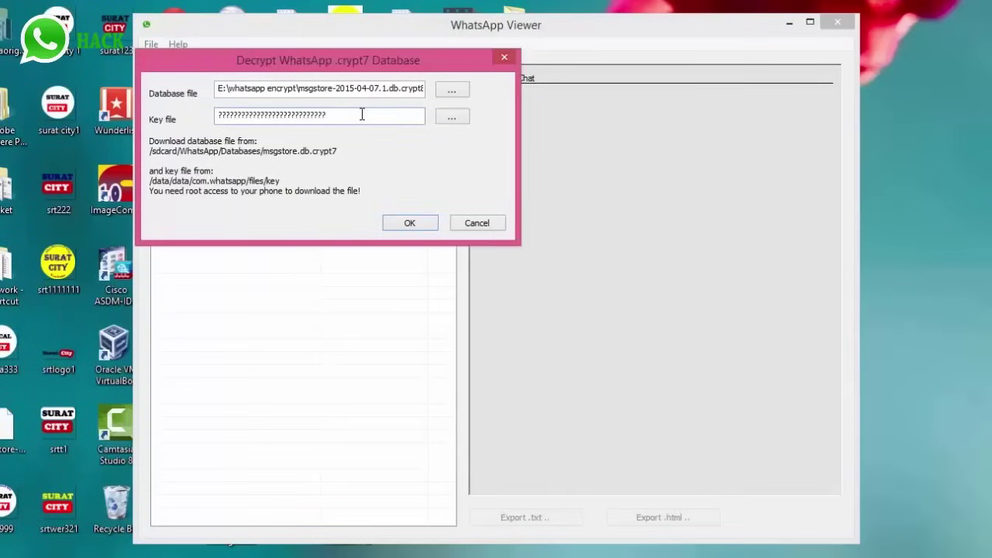
pyautogui.doubleClick(362, 114)
pyautogui.press('BackSpace')
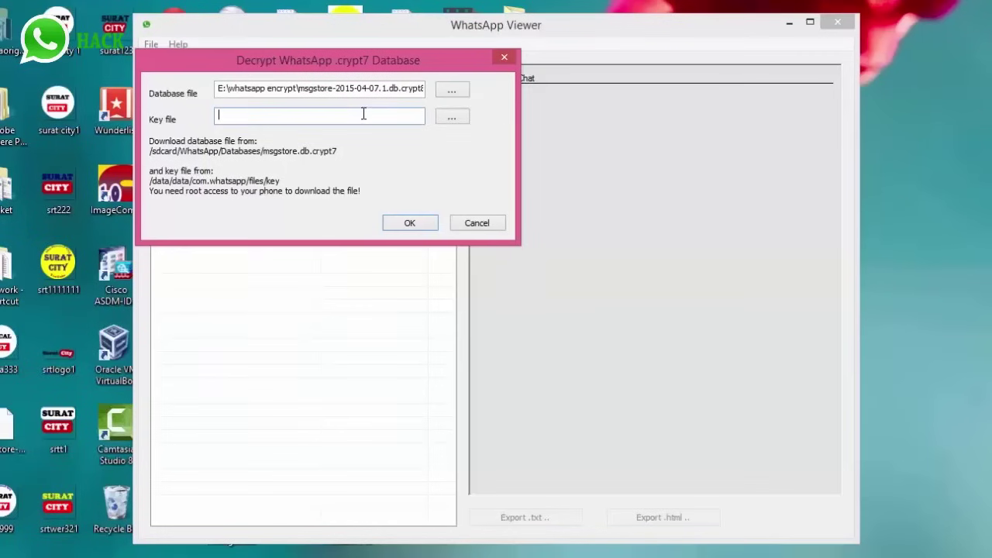
pyautogui.click(464, 118)
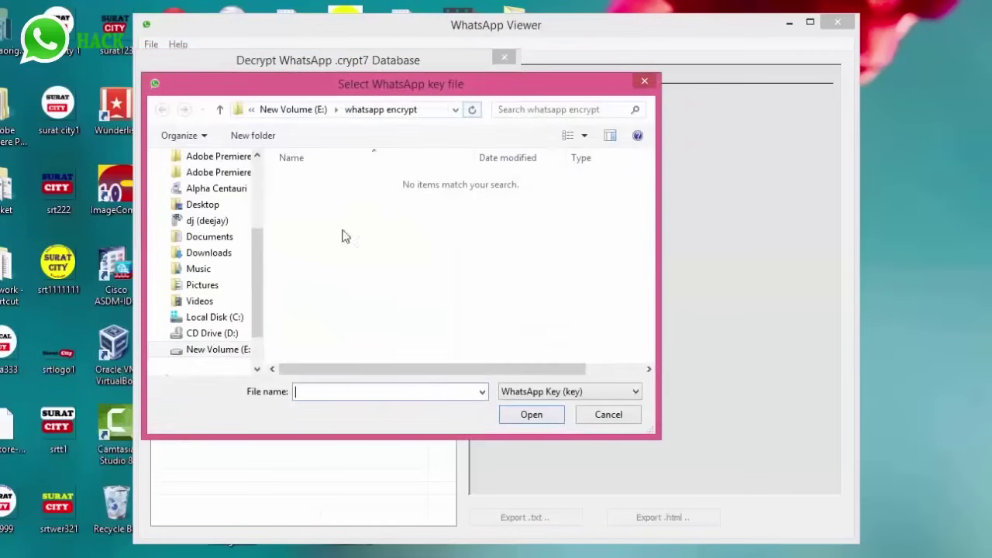
# Step: Choose E:\whatsapp decrypt\key, run the decryption and dismiss the Success message
pyautogui.click(245, 353)
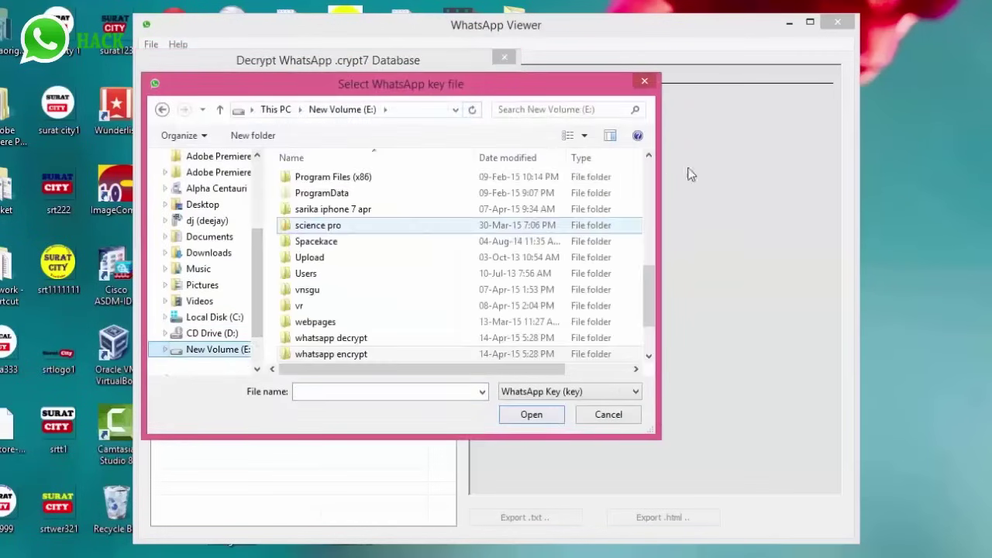
pyautogui.moveTo(652, 284); pyautogui.dragTo(651, 310)
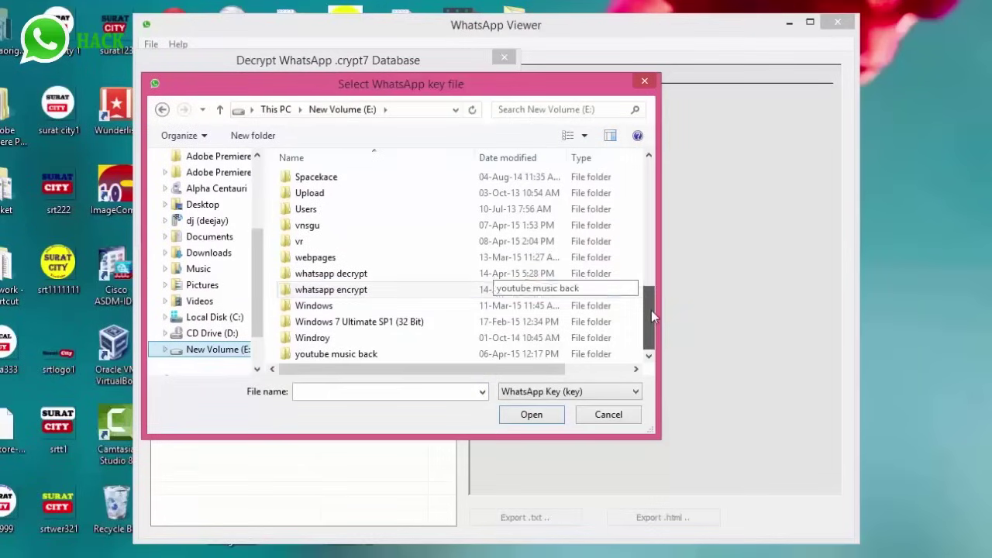
pyautogui.click(365, 273)
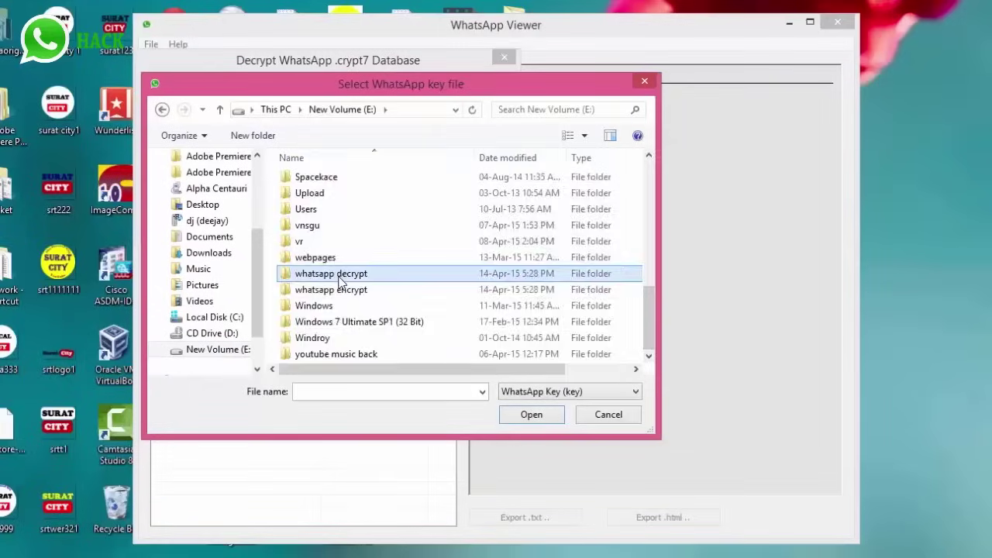
pyautogui.doubleClick(341, 279)
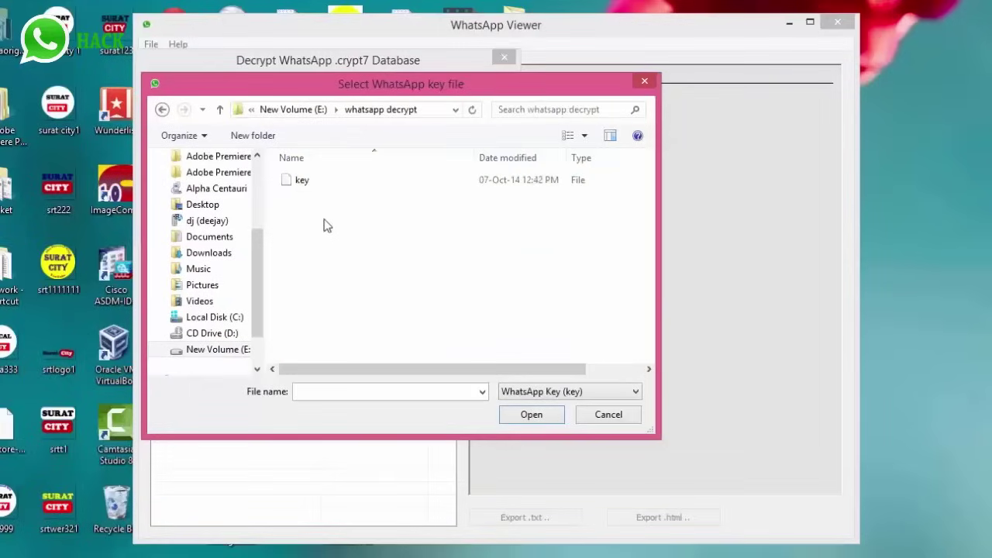
pyautogui.click(529, 416)
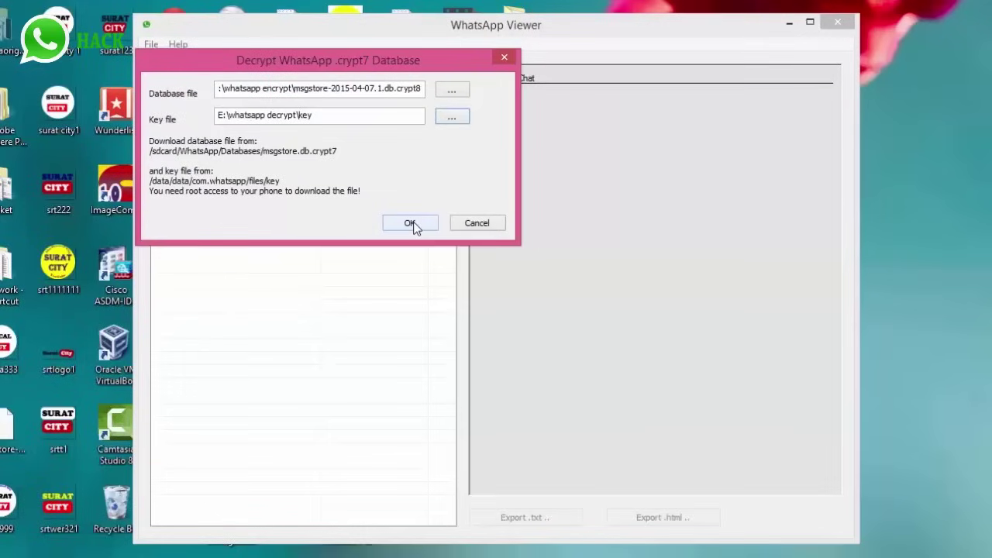
pyautogui.click(411, 224)
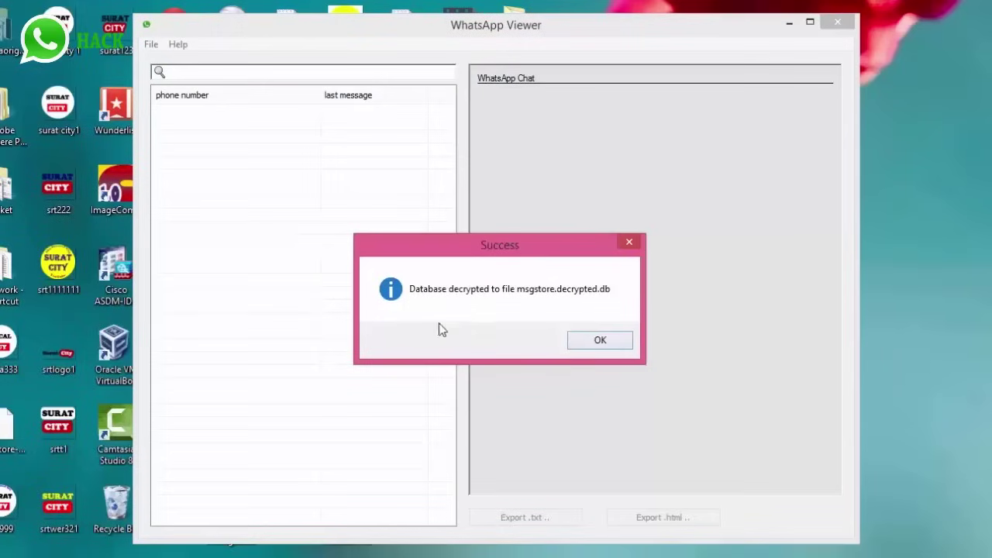
pyautogui.click(609, 343)
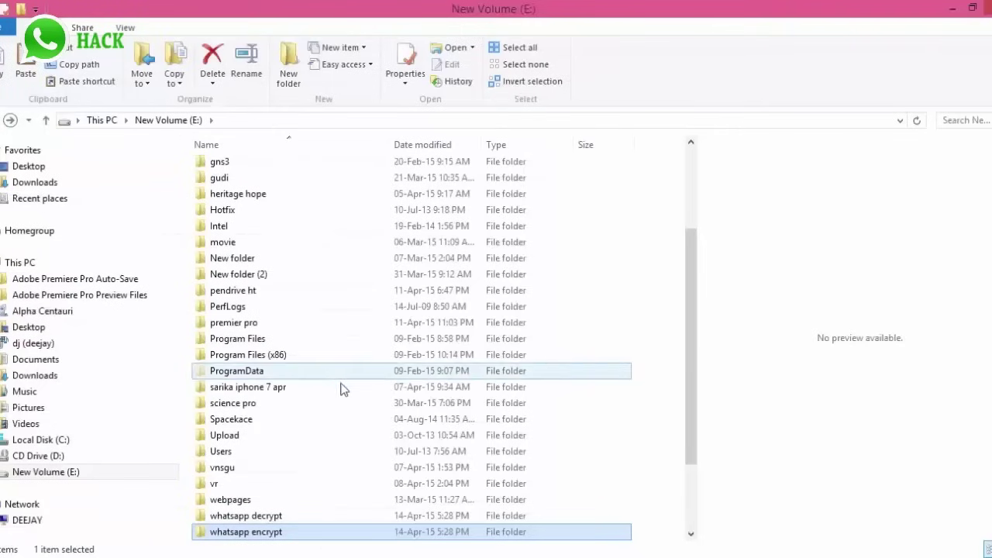
# Step: Open E:\whatsapp decrypt and drag msgstore.decrypted onto WhatsApp Viewer to load its chats
pyautogui.scroll(-2, 696, 378)
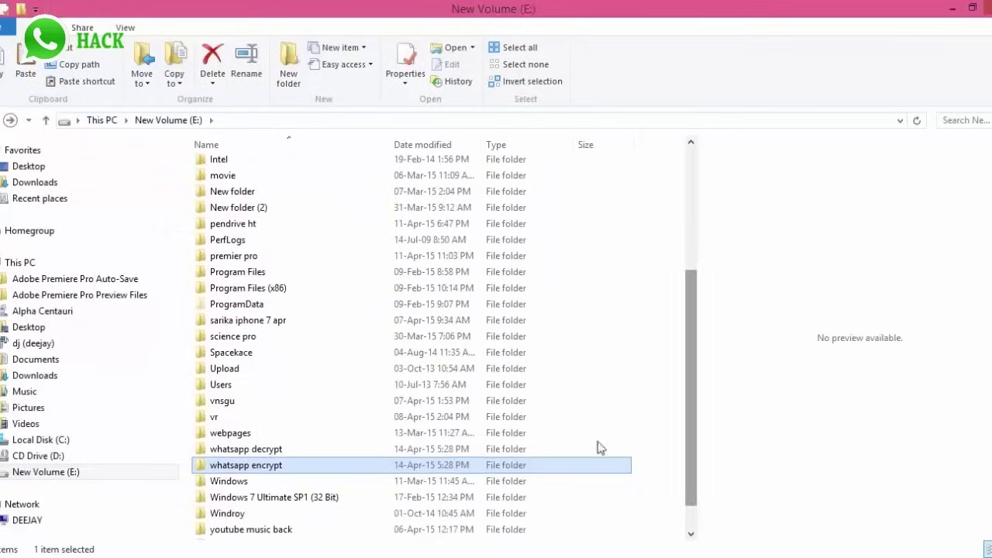
pyautogui.click(290, 453)
pyautogui.doubleClick(295, 448)
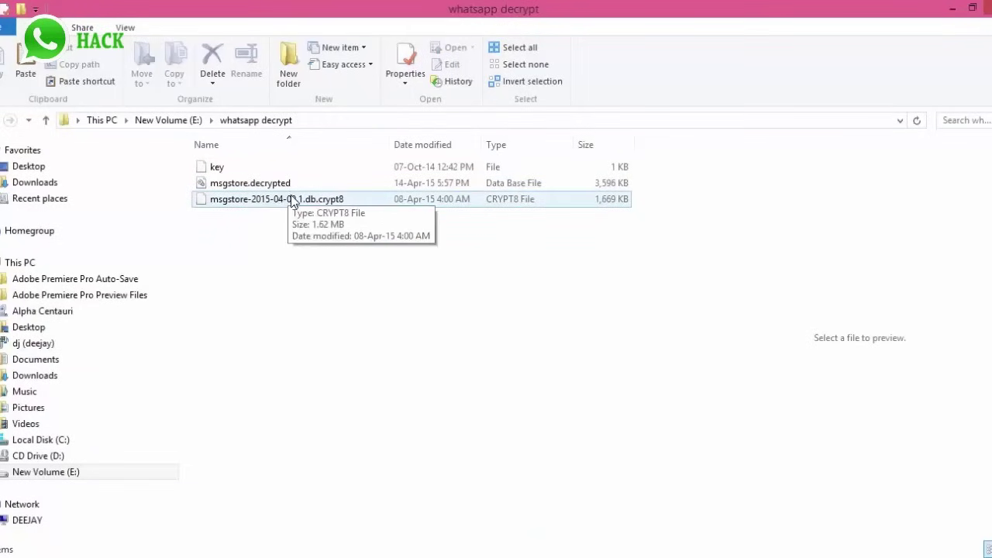
pyautogui.click(268, 185)
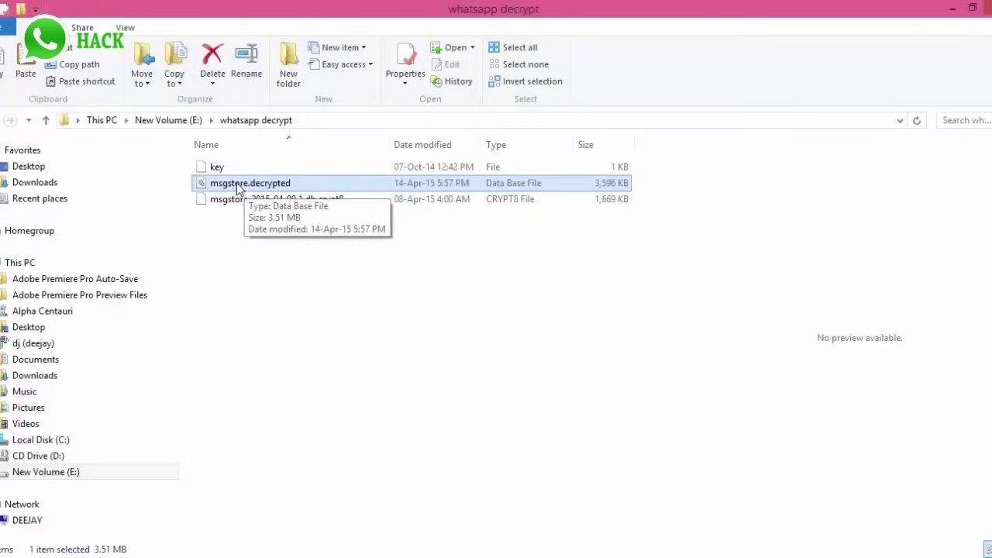
pyautogui.click(220, 299)
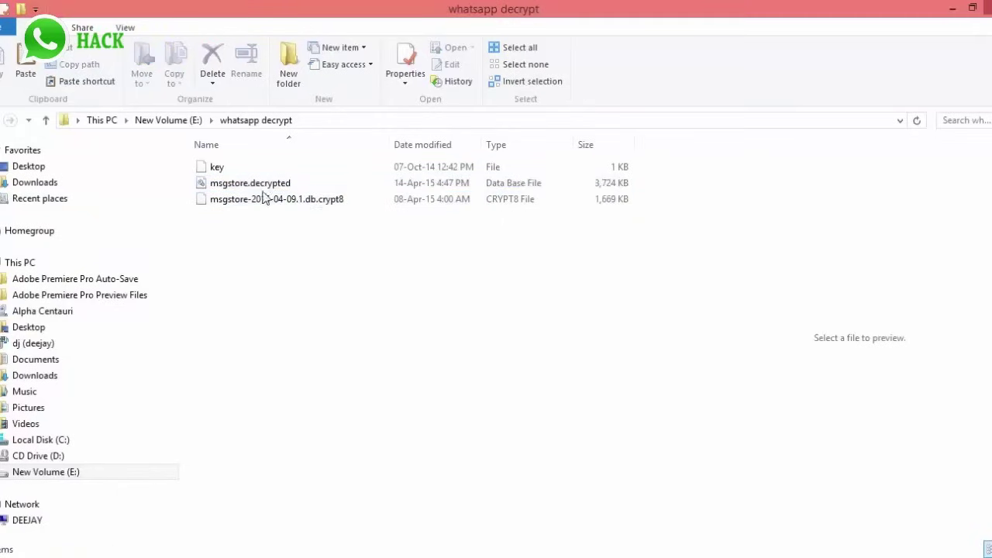
pyautogui.moveTo(255, 186)
pyautogui.mouseDown()
pyautogui.moveTo(377, 266)
pyautogui.moveTo(482, 436)
pyautogui.moveTo(476, 555)
pyautogui.moveTo(392, 277)
pyautogui.mouseUp()
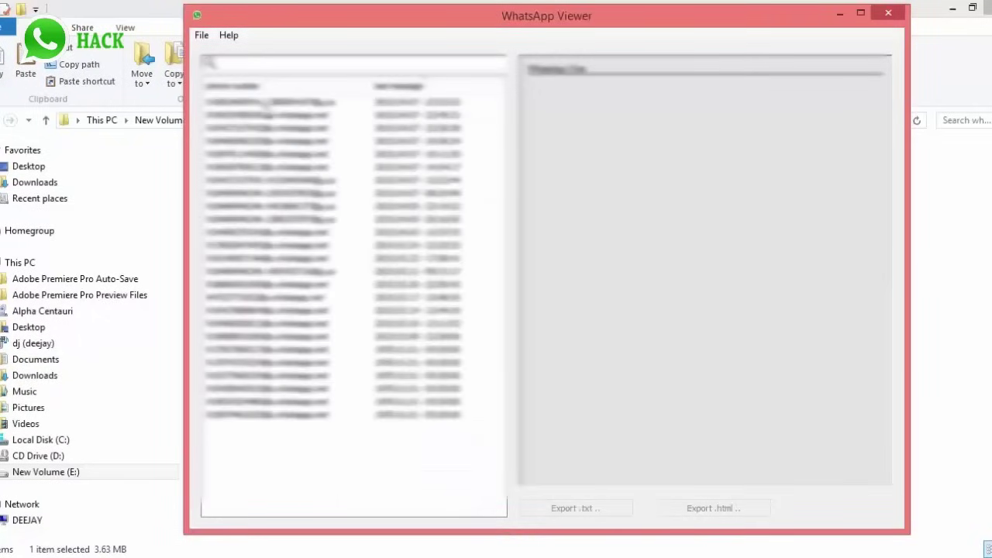
# Step: Read through the first contact's chat history, then open another contact's conversation
pyautogui.click(264, 102)
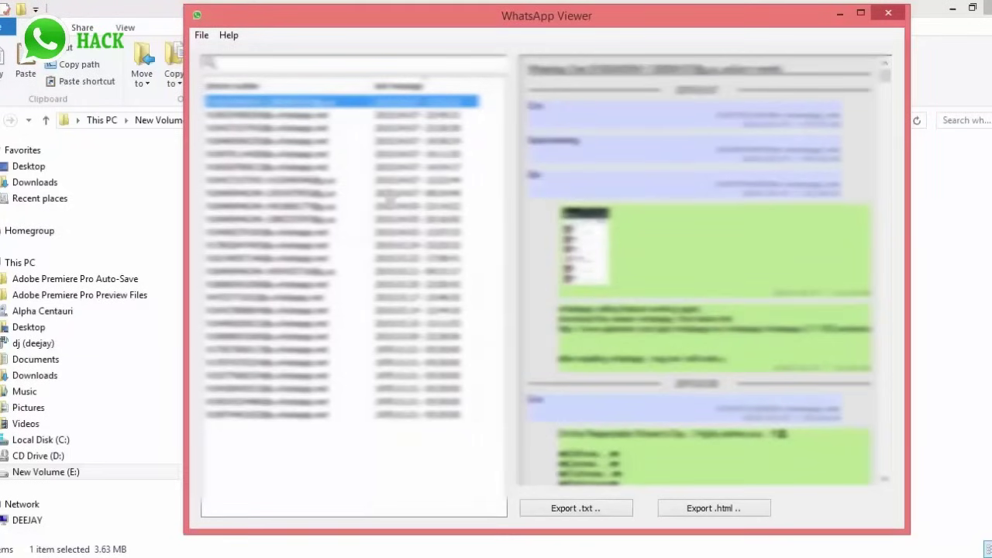
pyautogui.moveTo(884, 78)
pyautogui.mouseDown()
pyautogui.moveTo(905, 311)
pyautogui.moveTo(888, 338)
pyautogui.mouseUp()
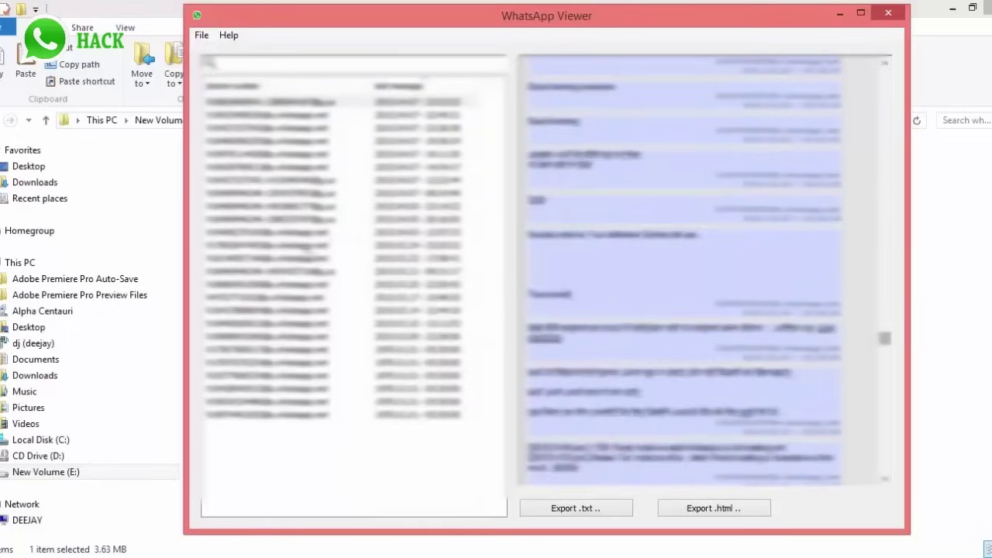
pyautogui.click(293, 194)
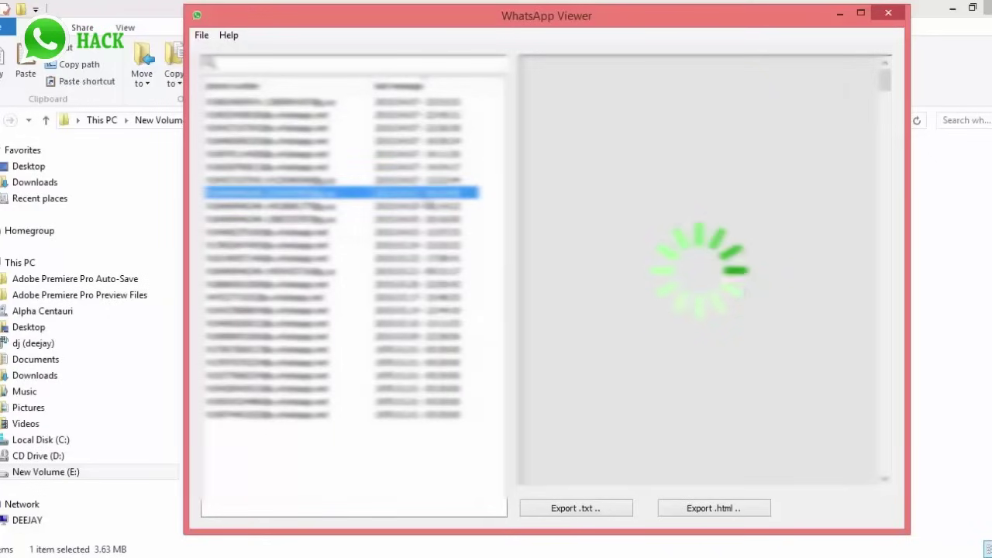